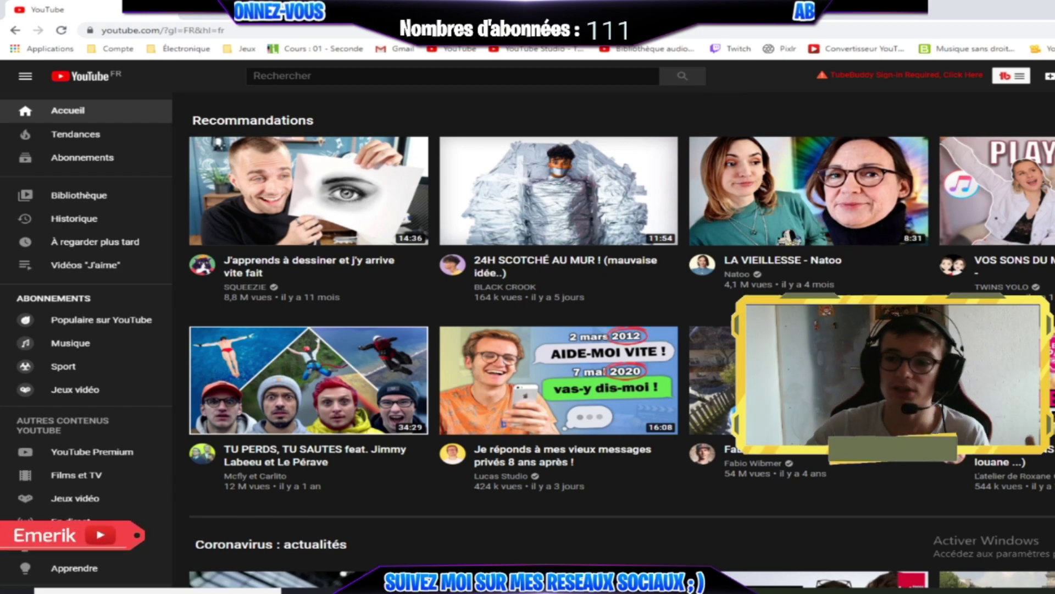
# Begin creating a new YouTube channel for the signed-in account and get past the creator introduction
pyautogui.click(1054, 76)
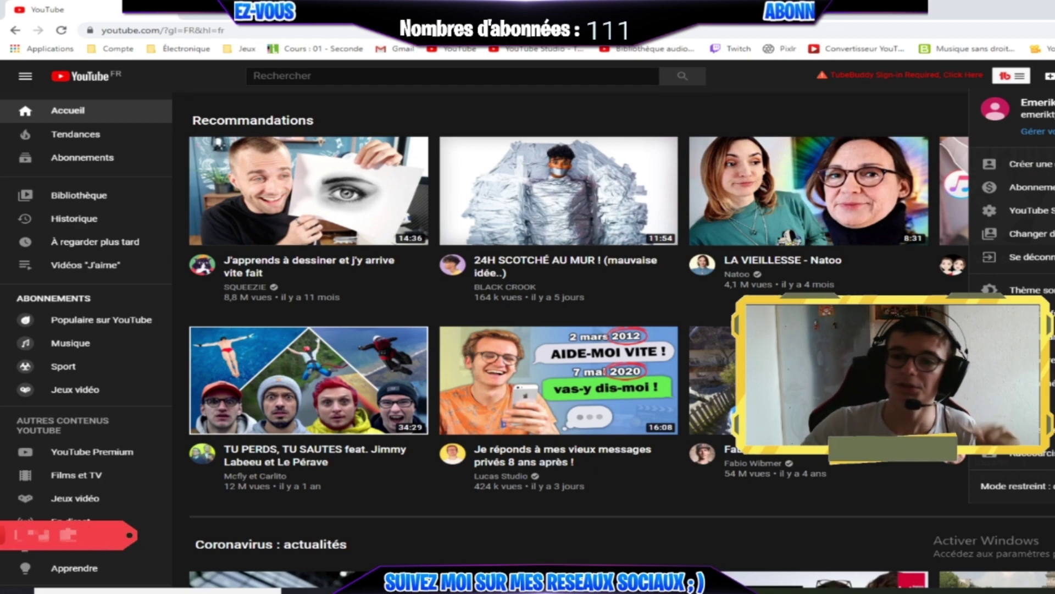
pyautogui.click(1054, 76)
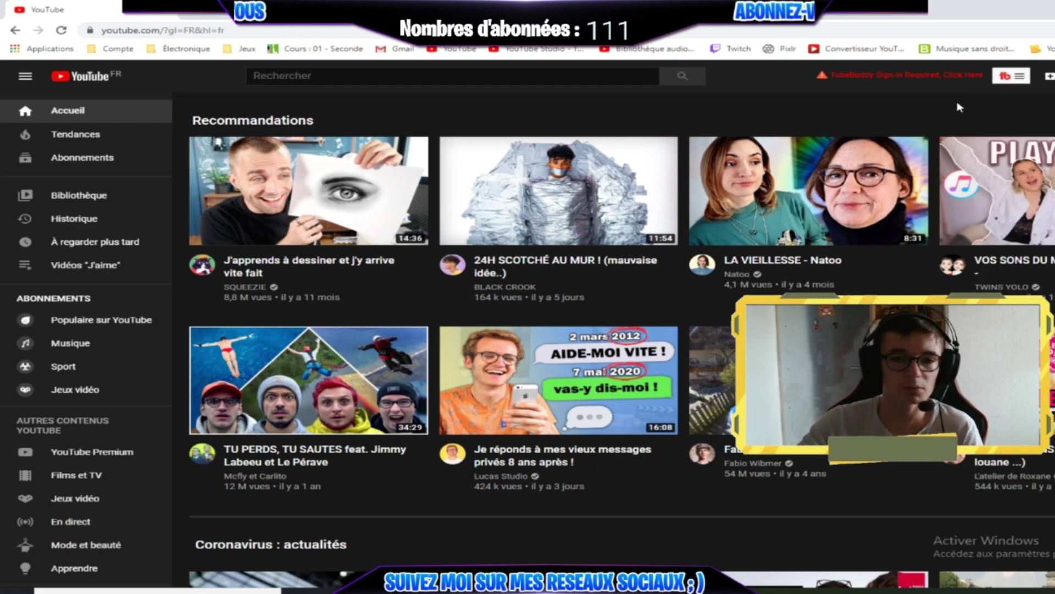
pyautogui.click(1054, 76)
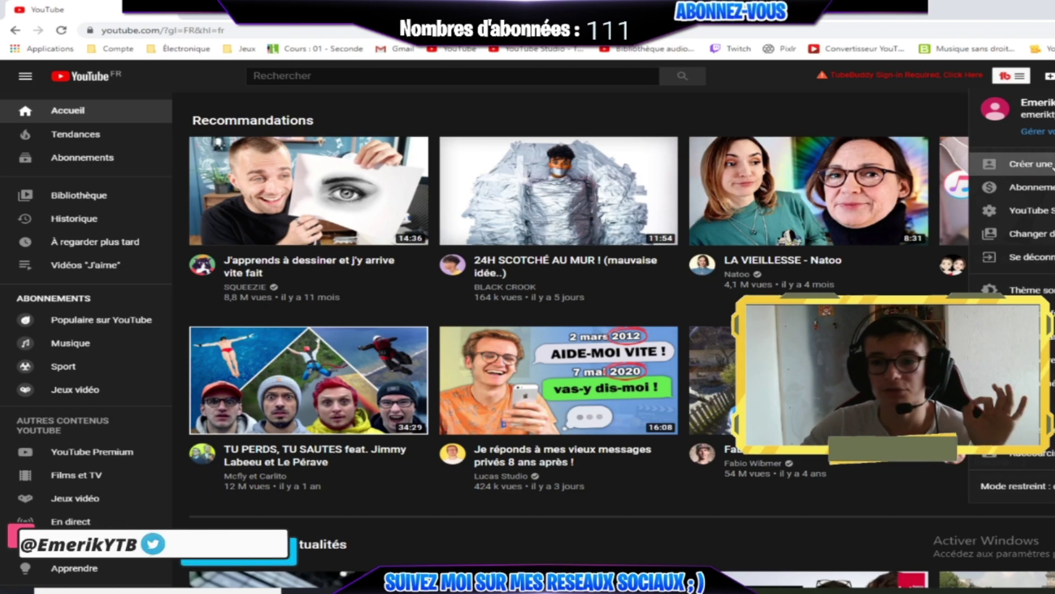
pyautogui.click(1025, 163)
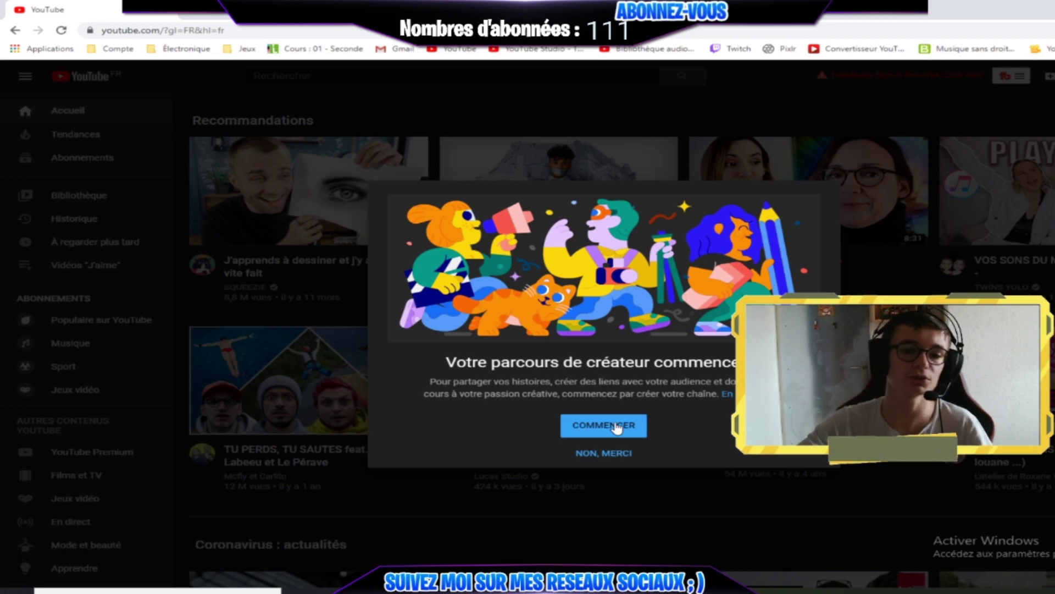
pyautogui.click(617, 429)
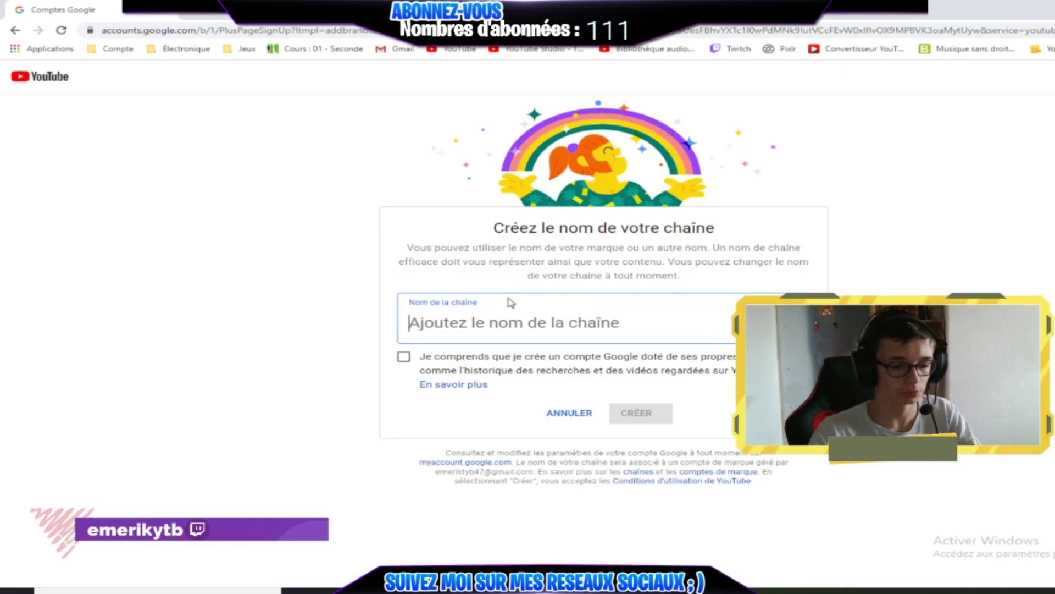
# Name the channel "azerty", accept the new Google account acknowledgement, and create the channel
pyautogui.write('azerty')
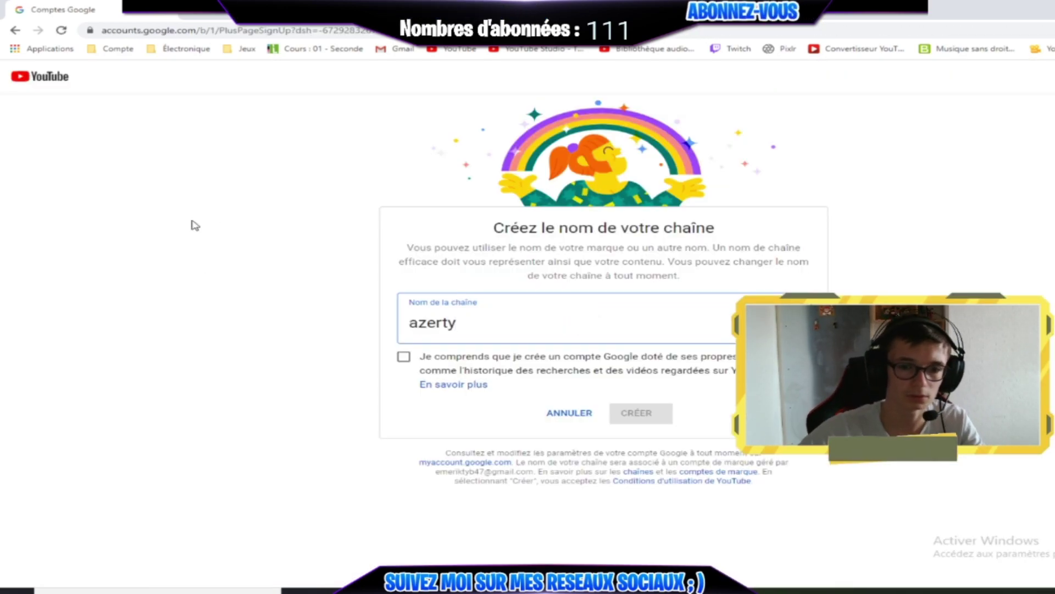
pyautogui.click(478, 358)
pyautogui.click(633, 413)
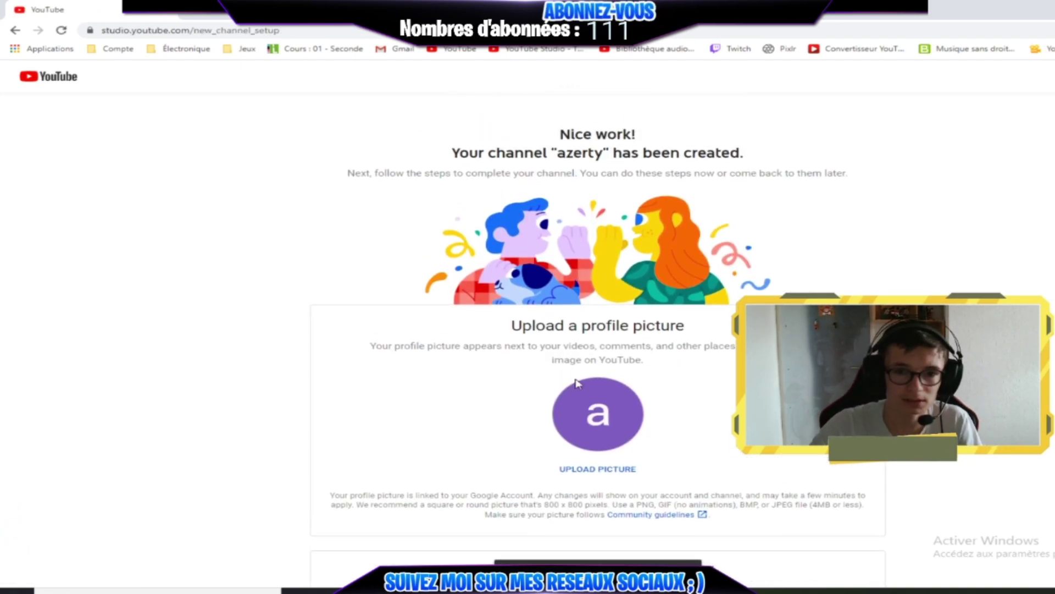
# Examine the channel creation message and the profile picture section of the setup page
pyautogui.scroll(-2, 621, 331)
pyautogui.scroll(2, 561, 144)
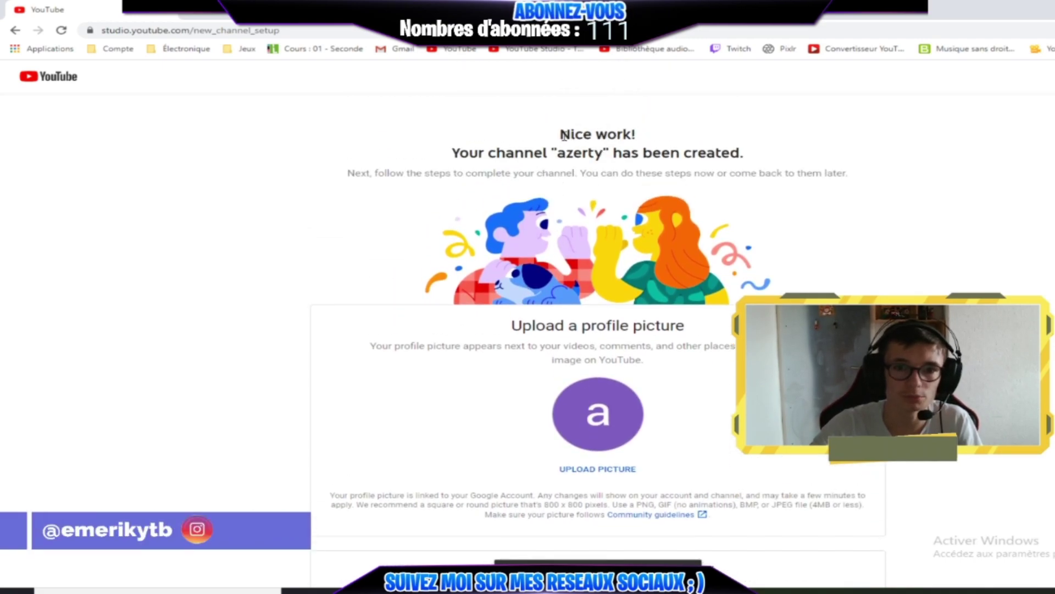
pyautogui.moveTo(563, 135); pyautogui.dragTo(636, 137)
pyautogui.moveTo(477, 157); pyautogui.dragTo(544, 164)
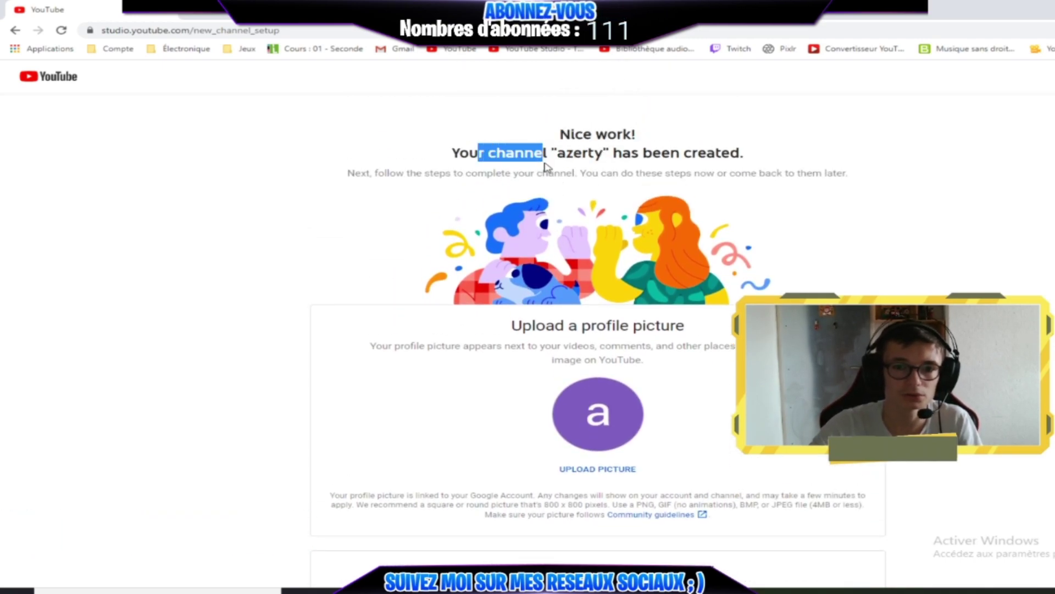
pyautogui.moveTo(615, 156); pyautogui.dragTo(655, 151)
pyautogui.click(839, 236)
pyautogui.scroll(-3, 840, 240)
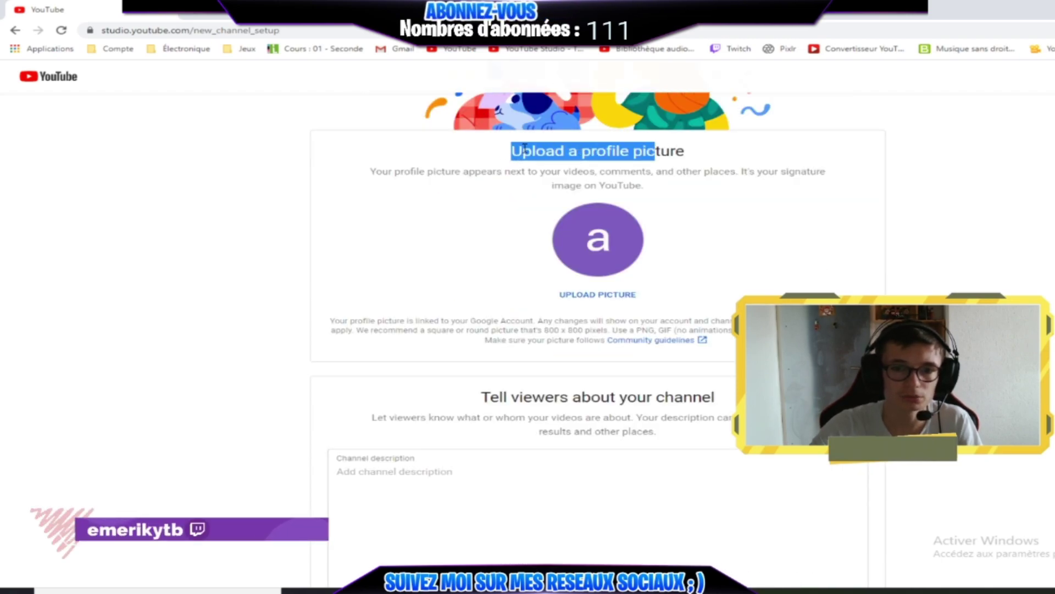
pyautogui.moveTo(522, 151); pyautogui.dragTo(662, 152)
pyautogui.click(657, 165)
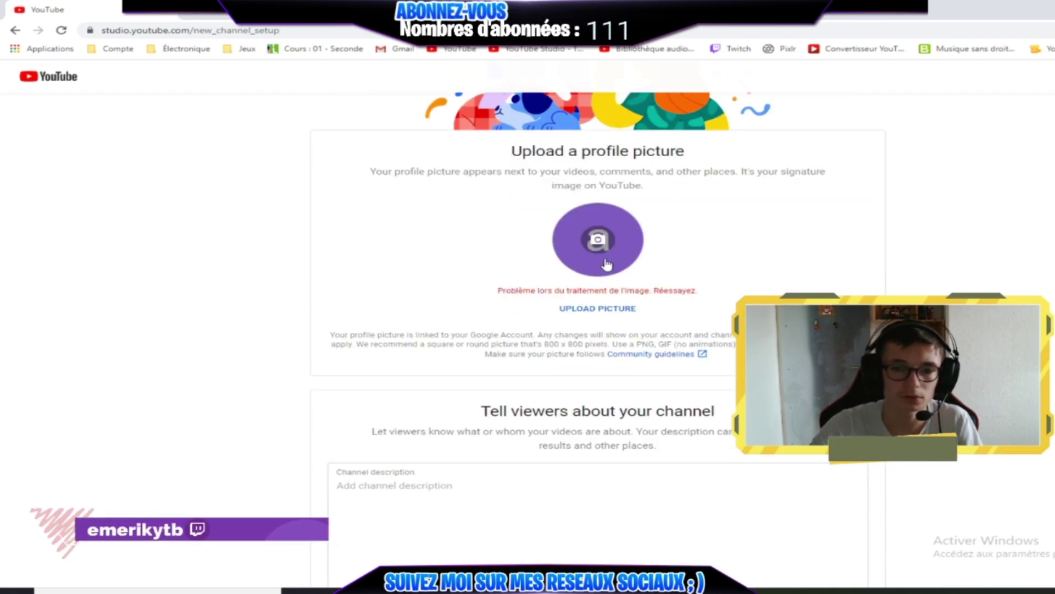
# Upload the "Dusty Depot 01" image from Téléchargements as the channel's profile picture
pyautogui.click(596, 236)
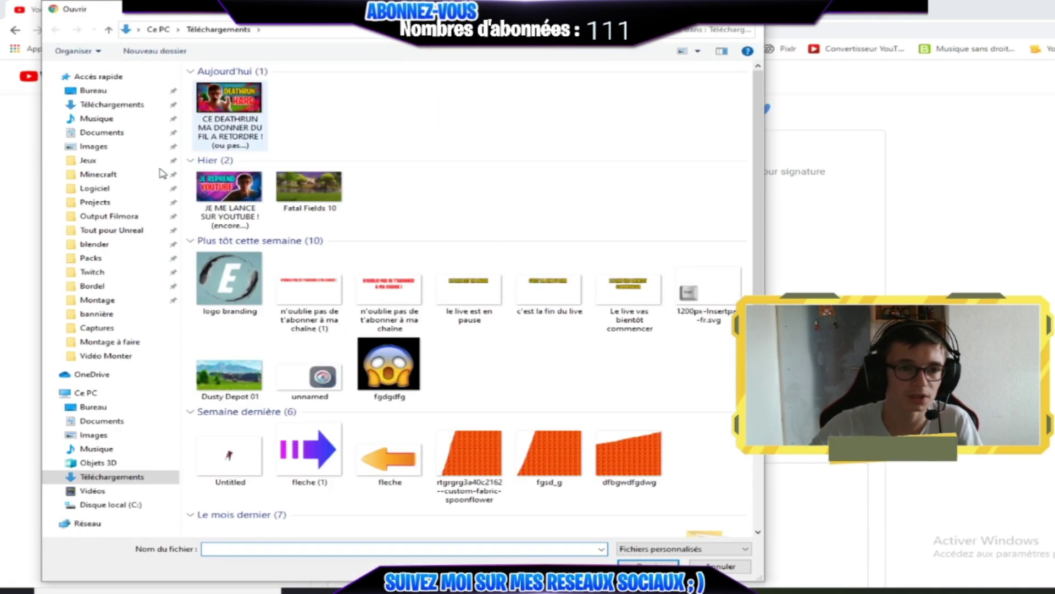
pyautogui.scroll(-5, 473, 291)
pyautogui.scroll(5, 456, 283)
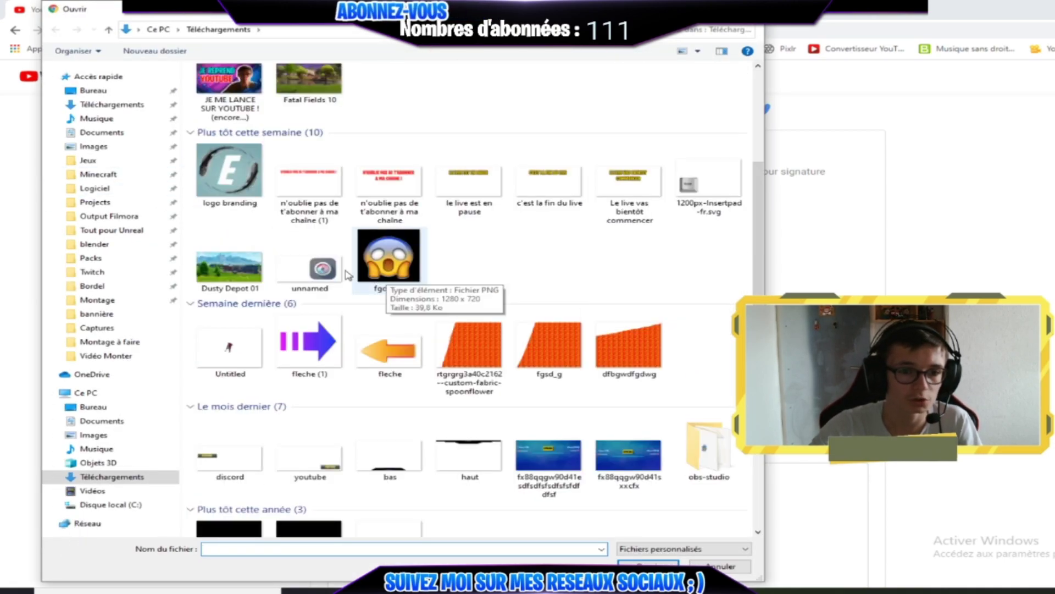
pyautogui.doubleClick(236, 258)
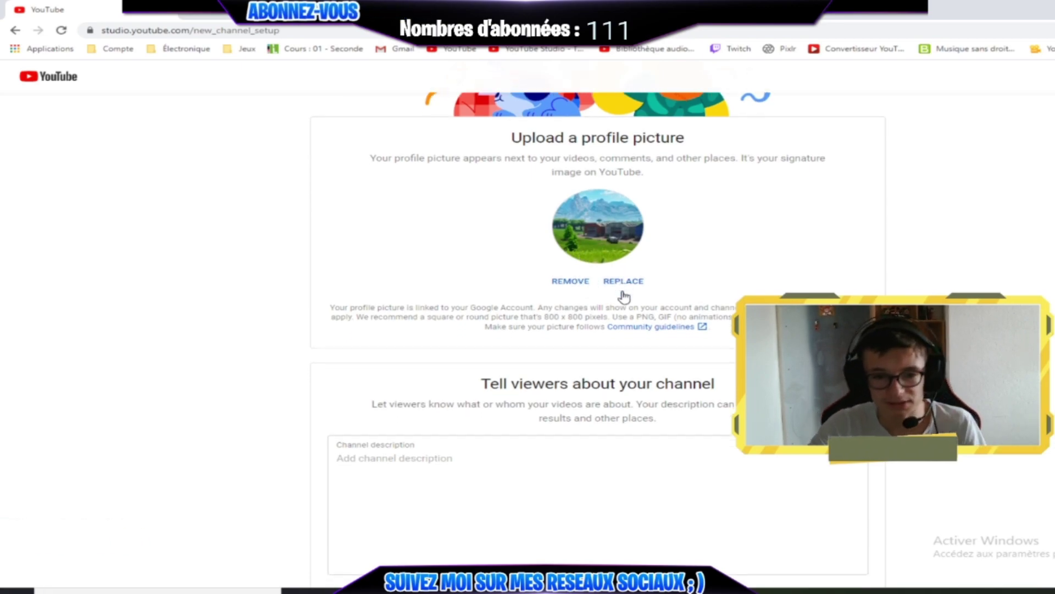
# Enter "Slt je fais du gaming." as the channel description
pyautogui.scroll(-4, 624, 297)
pyautogui.click(531, 252)
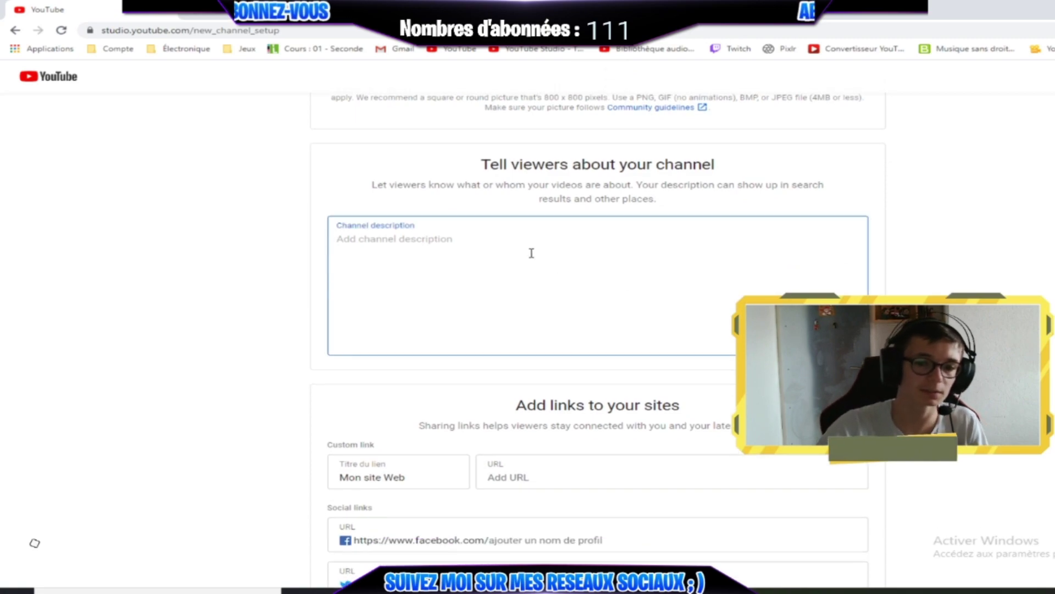
pyautogui.write('Sltn')
pyautogui.press('BackSpace')
pyautogui.write('je f')
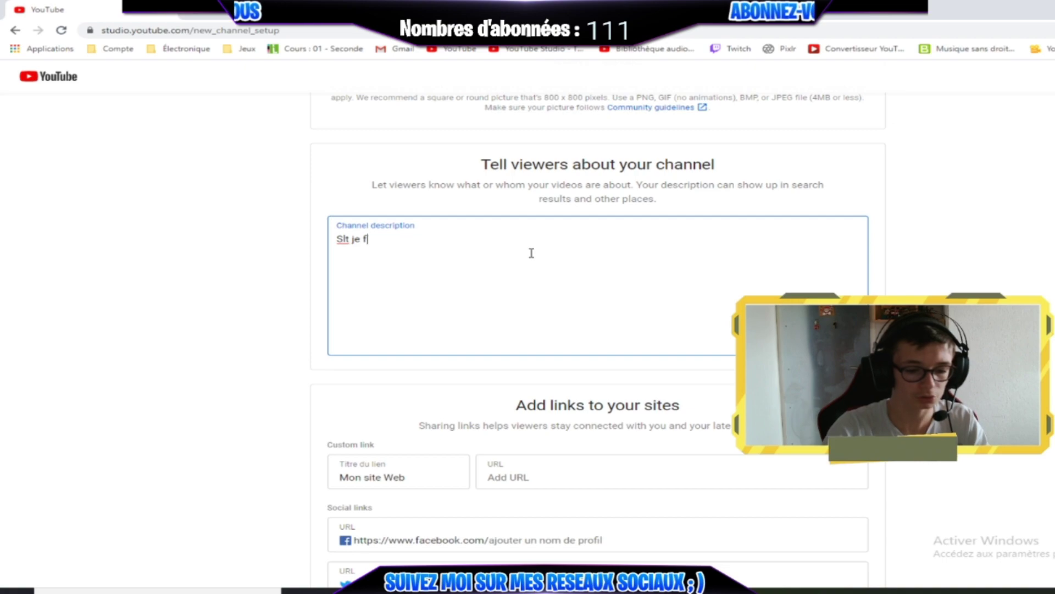
pyautogui.write('ais du gaming')
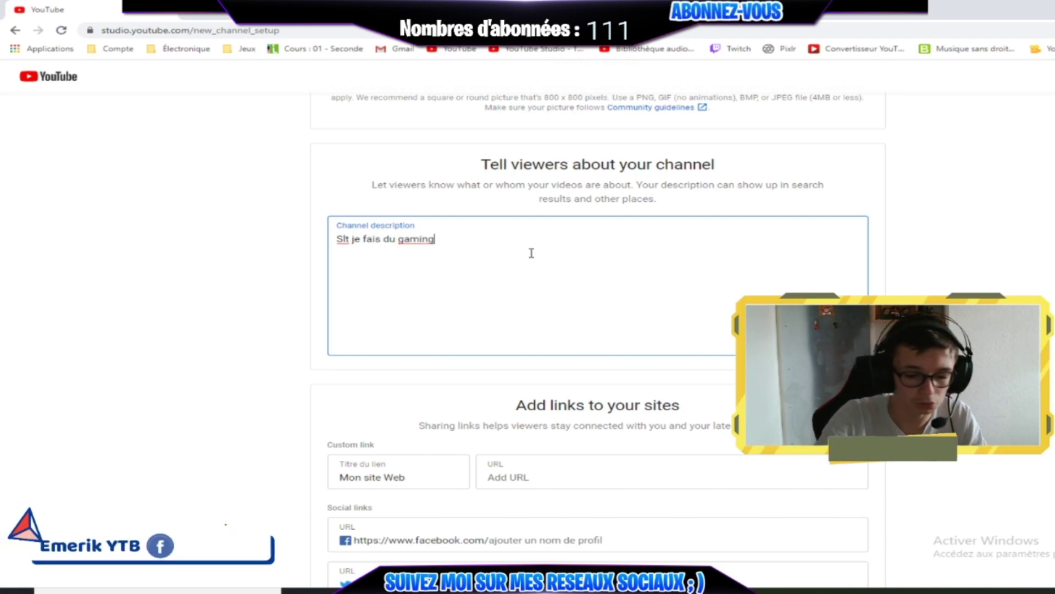
# Go through the custom and social link fields, leave them without any links, and save the channel setup
pyautogui.scroll(-3, 683, 189)
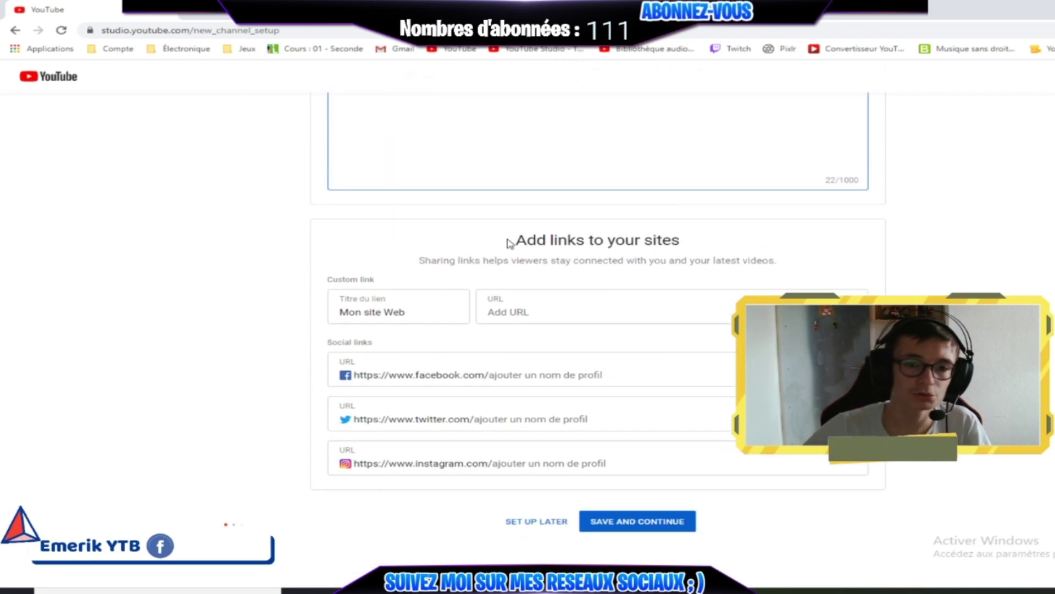
pyautogui.moveTo(511, 239); pyautogui.dragTo(771, 239)
pyautogui.click(771, 240)
pyautogui.click(444, 373)
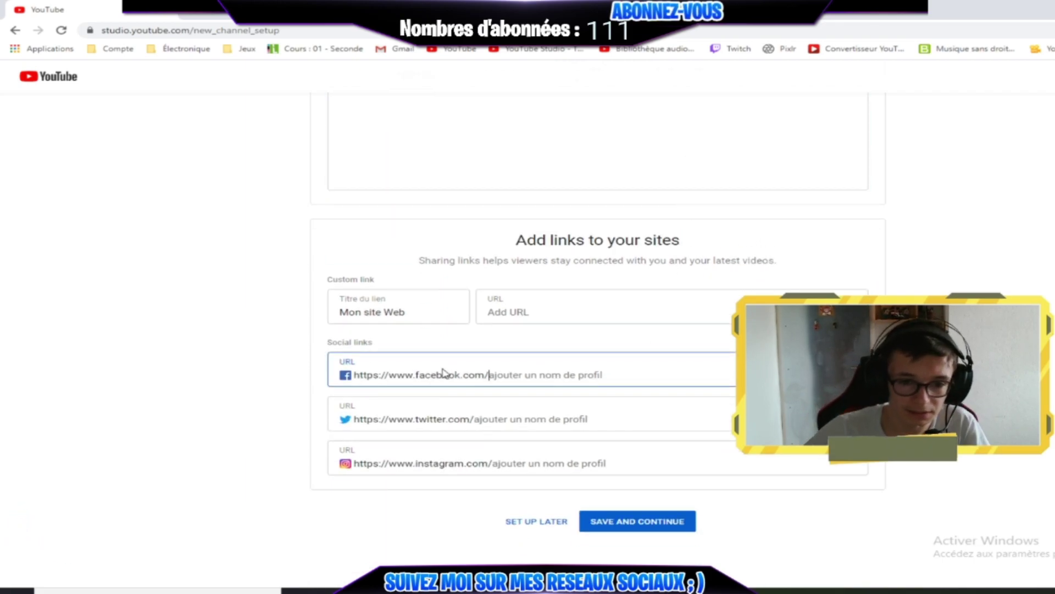
pyautogui.click(535, 315)
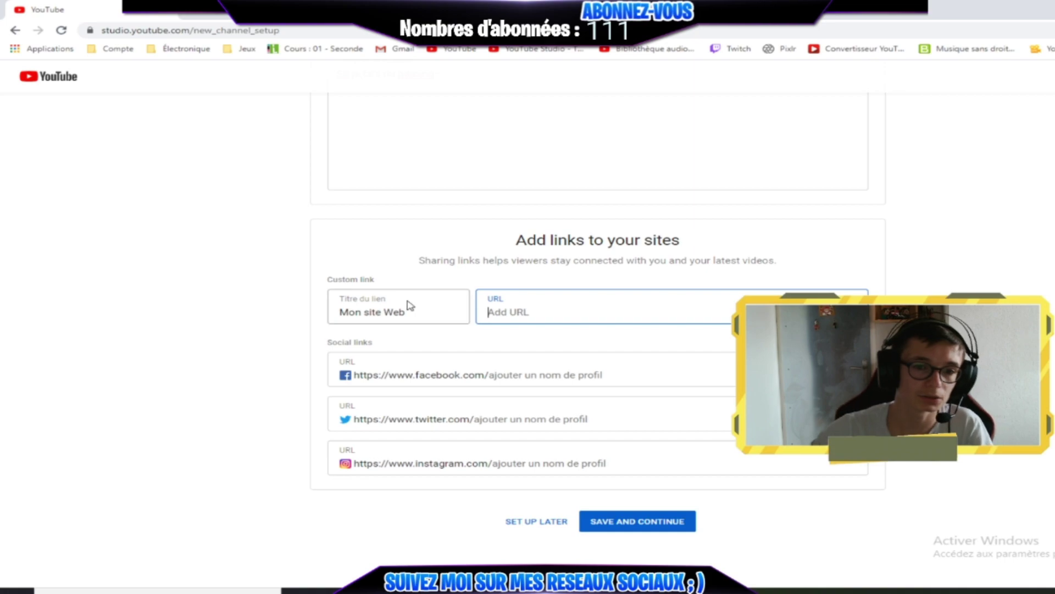
pyautogui.click(407, 308)
pyautogui.click(523, 373)
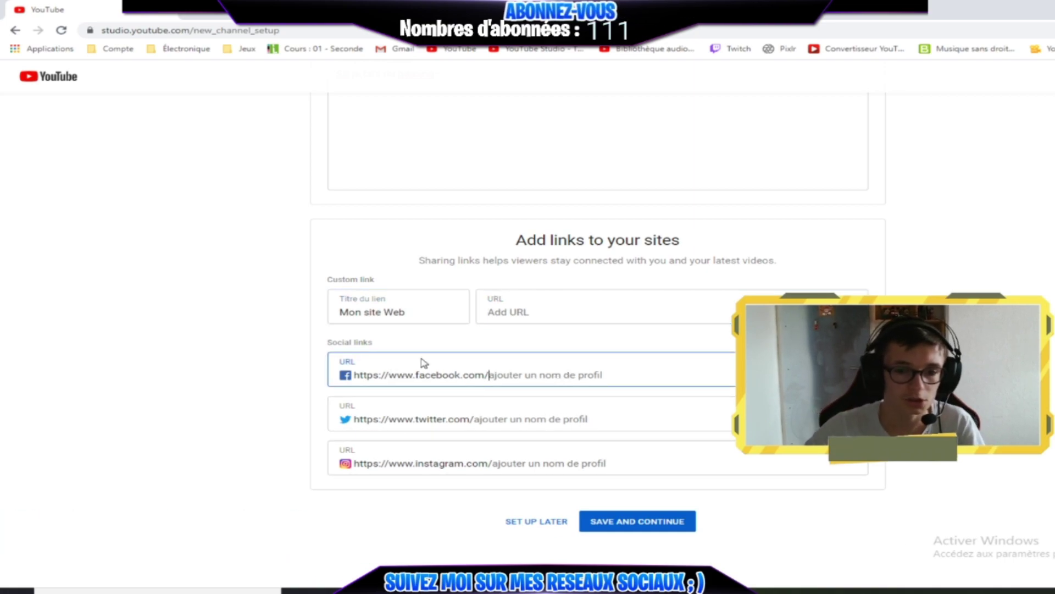
pyautogui.click(531, 309)
pyautogui.click(417, 304)
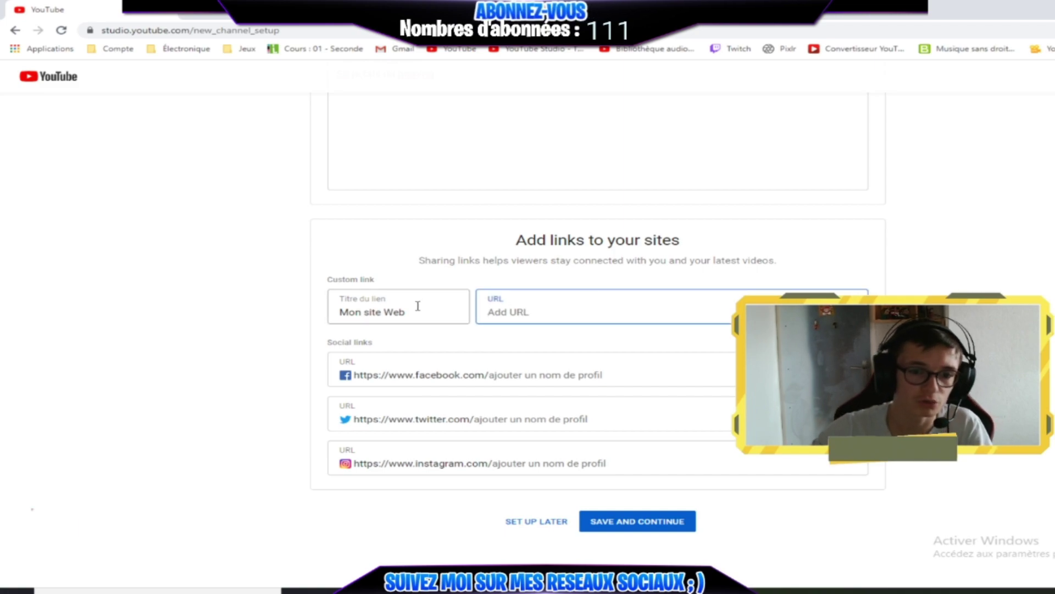
pyautogui.click(578, 309)
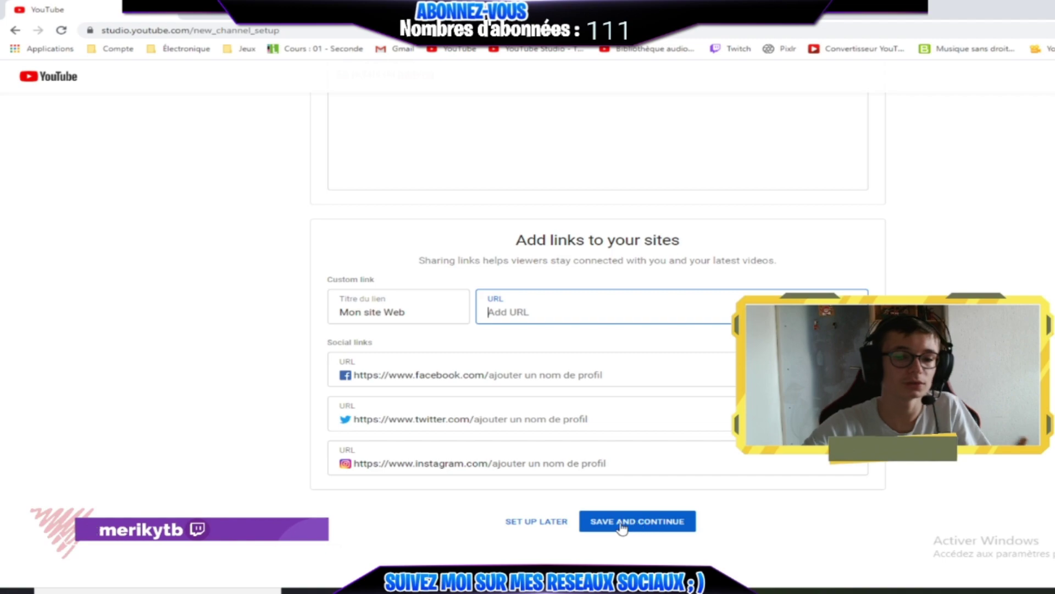
pyautogui.click(643, 528)
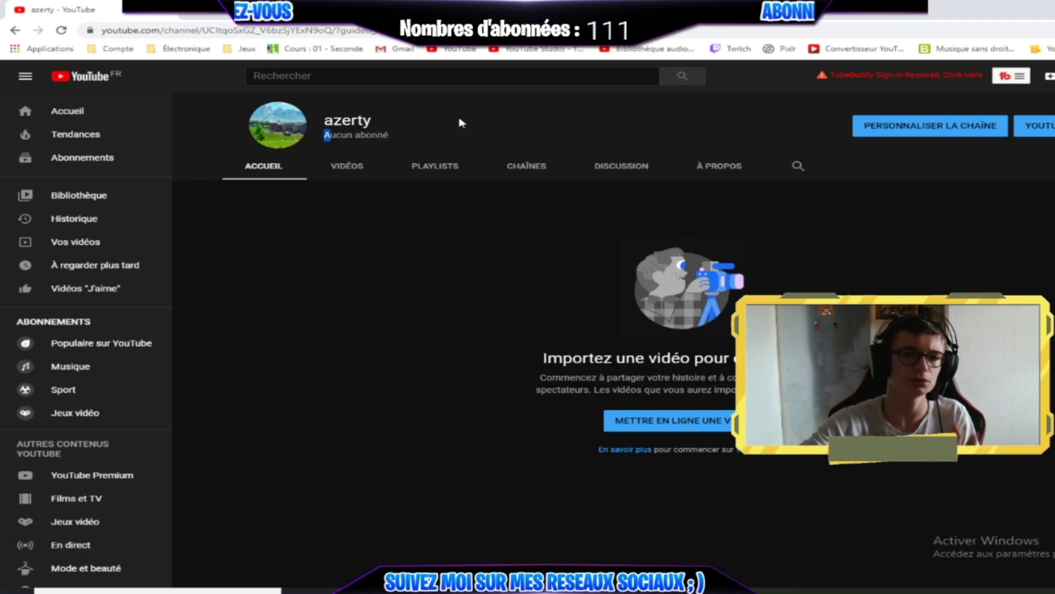
# Examine the new channel's videos, playlists and description, and return to its home section
pyautogui.moveTo(371, 134); pyautogui.dragTo(405, 134)
pyautogui.click(353, 170)
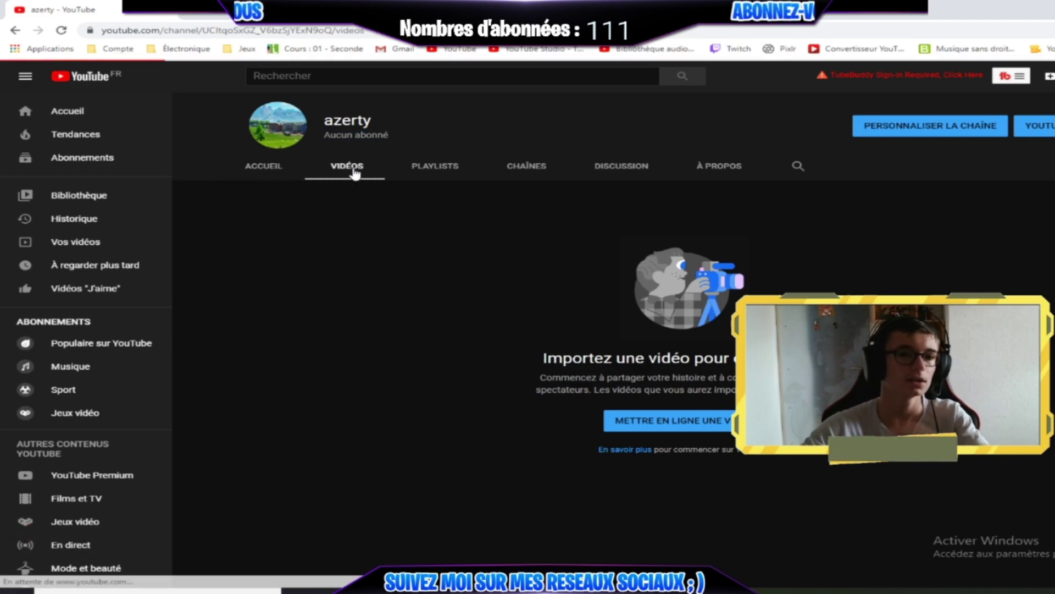
pyautogui.click(426, 173)
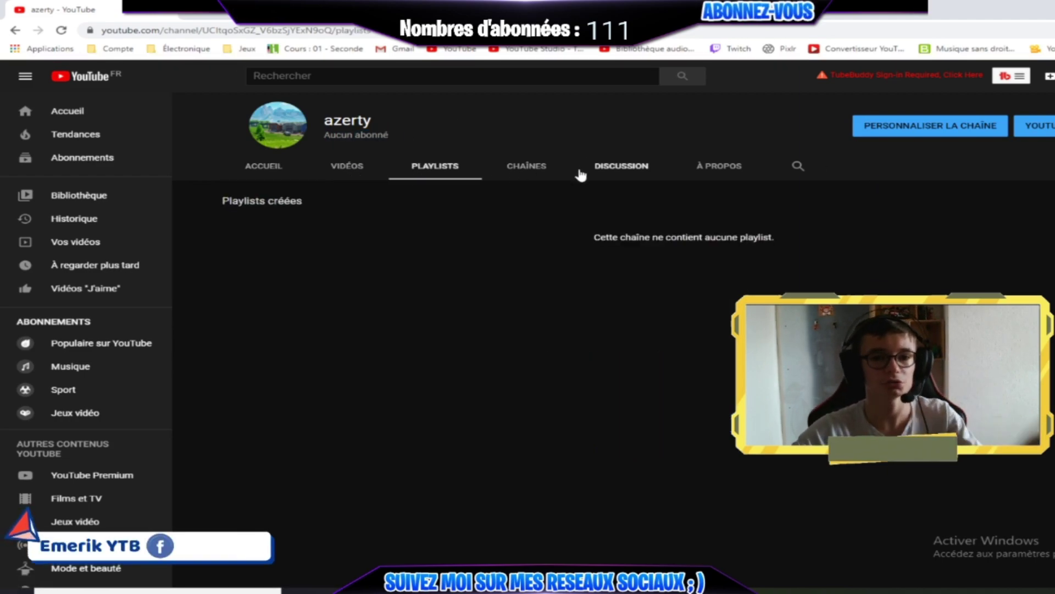
pyautogui.click(723, 163)
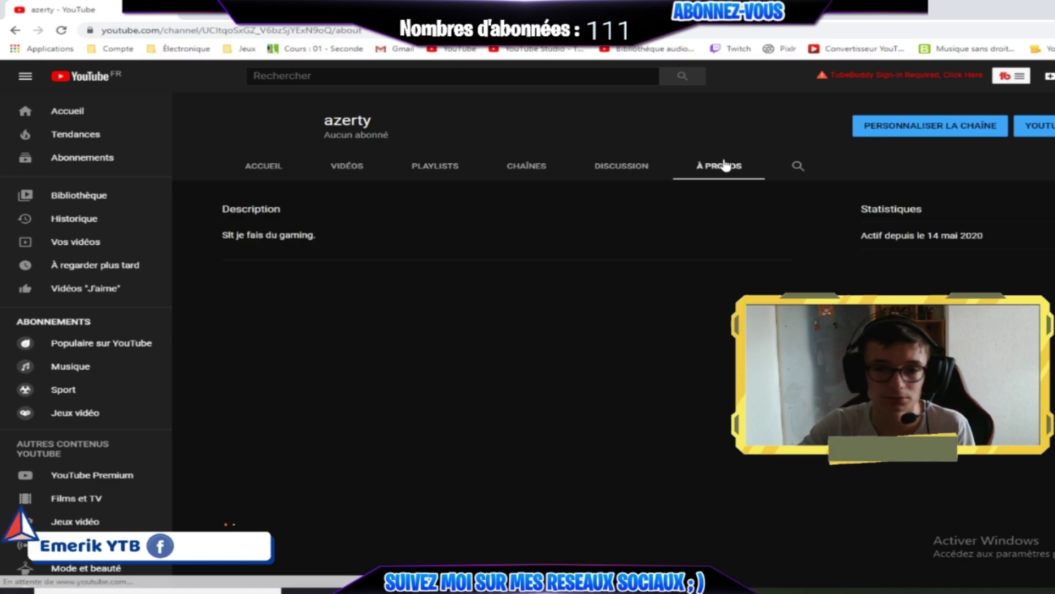
pyautogui.moveTo(235, 235); pyautogui.dragTo(318, 235)
pyautogui.moveTo(229, 235); pyautogui.dragTo(222, 235)
pyautogui.moveTo(226, 235); pyautogui.dragTo(385, 242)
pyautogui.click(386, 236)
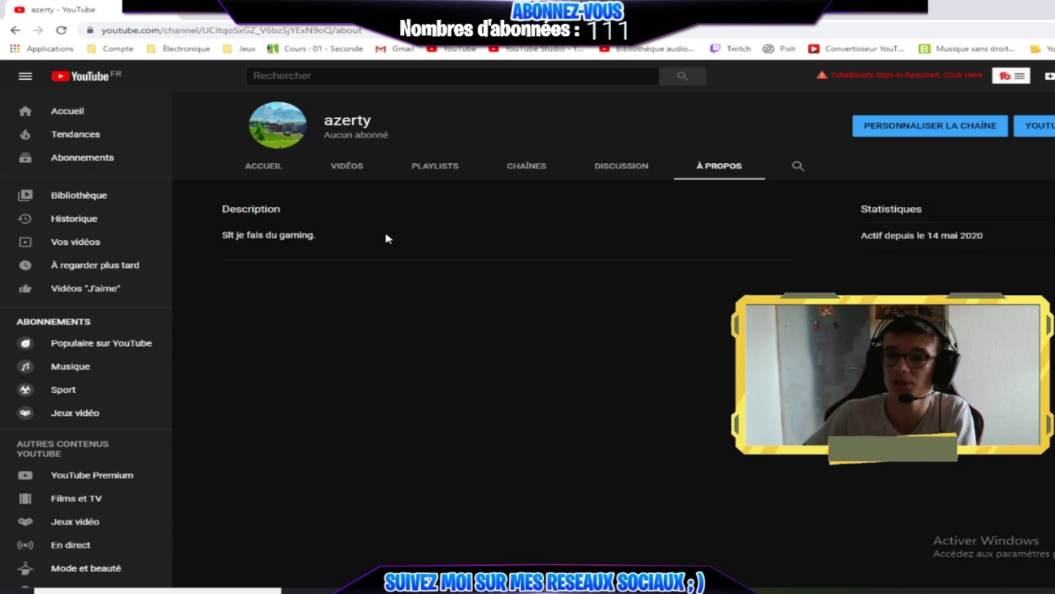
pyautogui.click(264, 166)
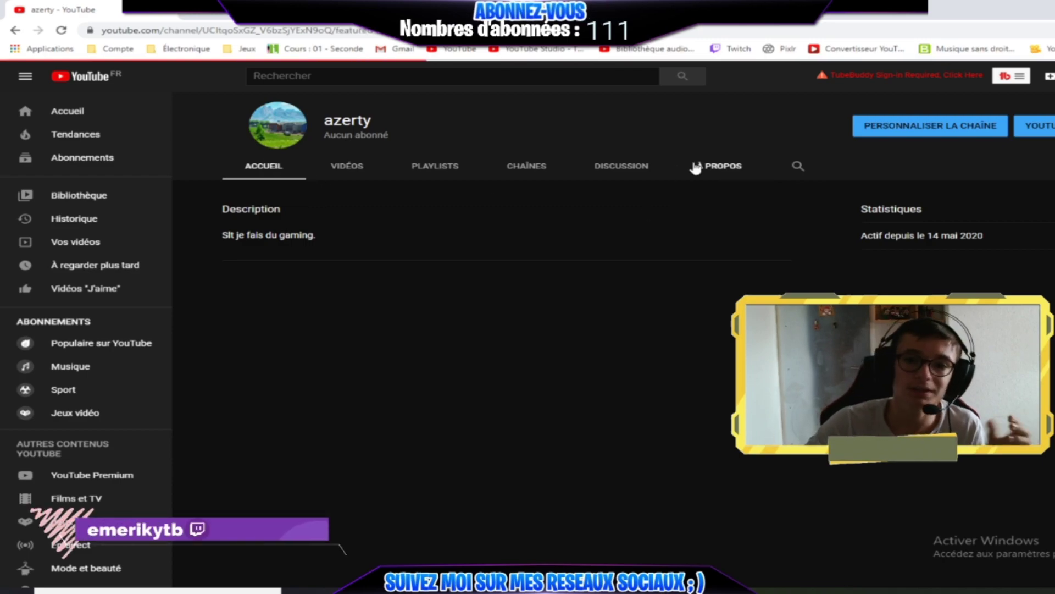
# Open the channel for customization and try to upload a photo from the computer as channel art
pyautogui.click(938, 136)
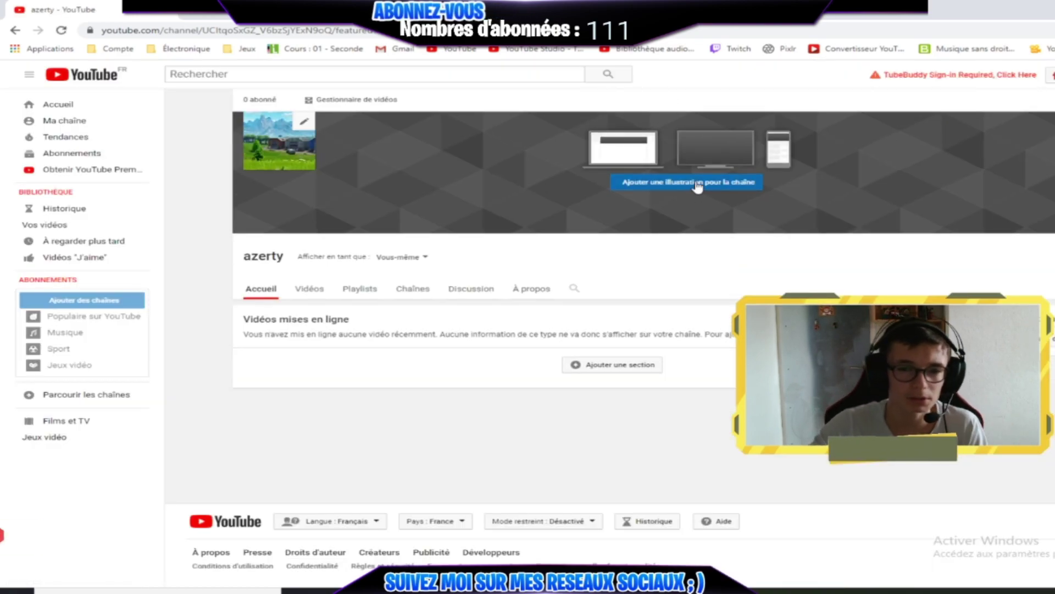
pyautogui.click(670, 184)
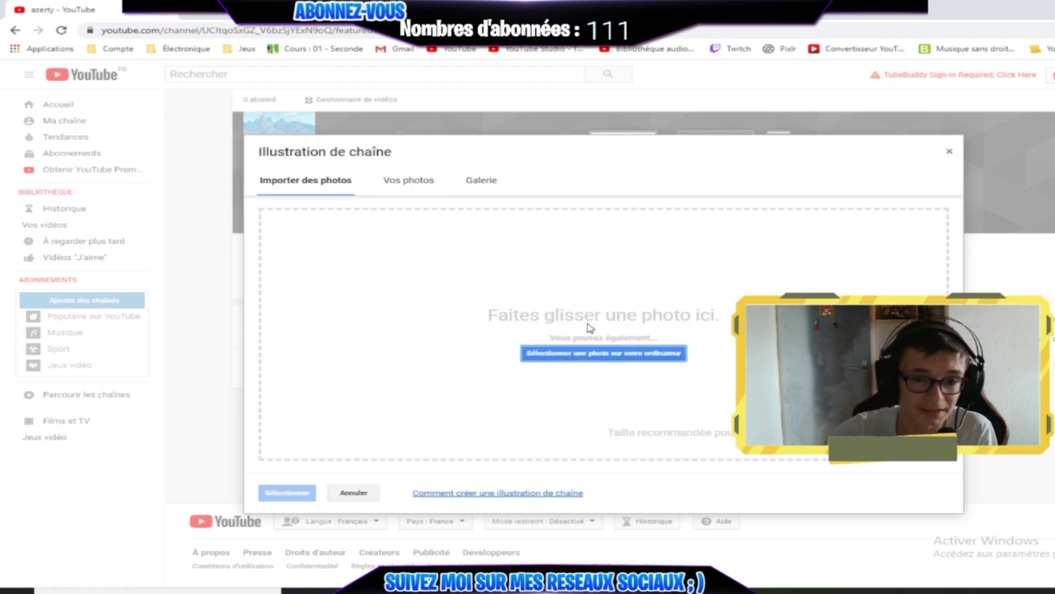
pyautogui.click(592, 354)
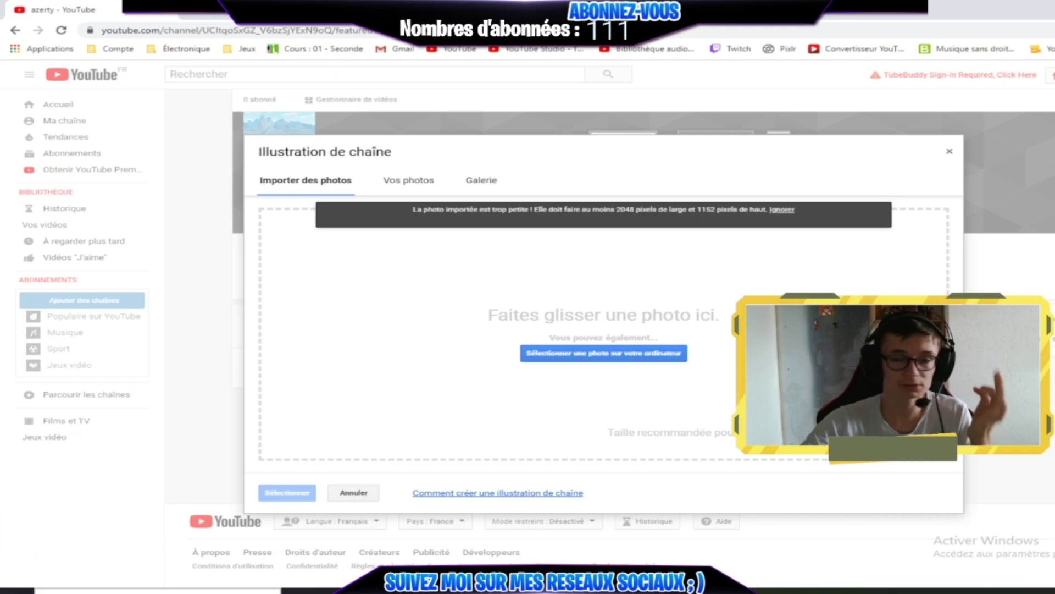
# Search Windows for "paint" and switch to Paint
pyautogui.press('super+s')
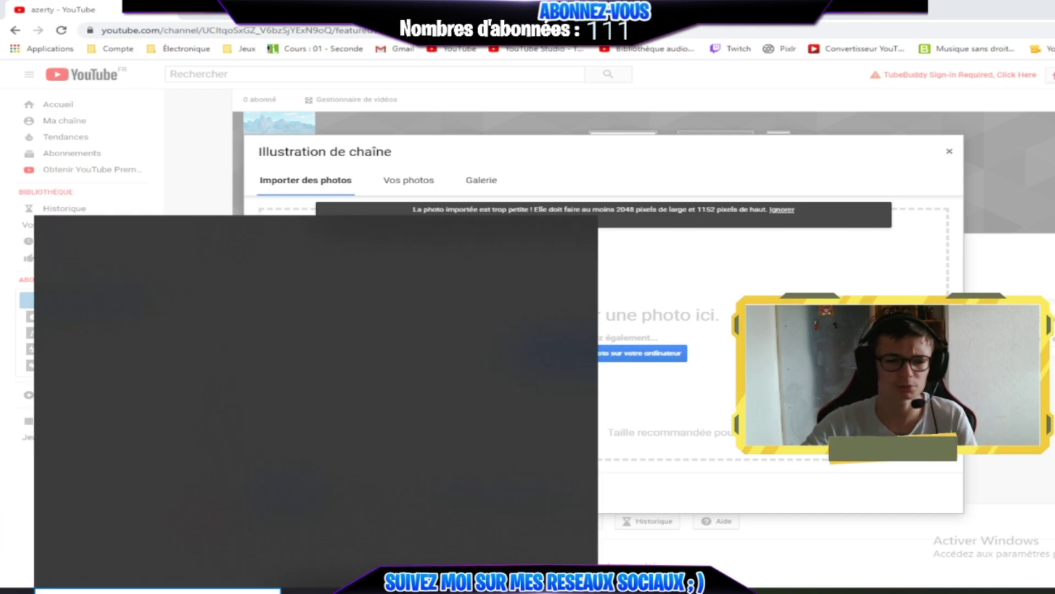
pyautogui.write('paint')
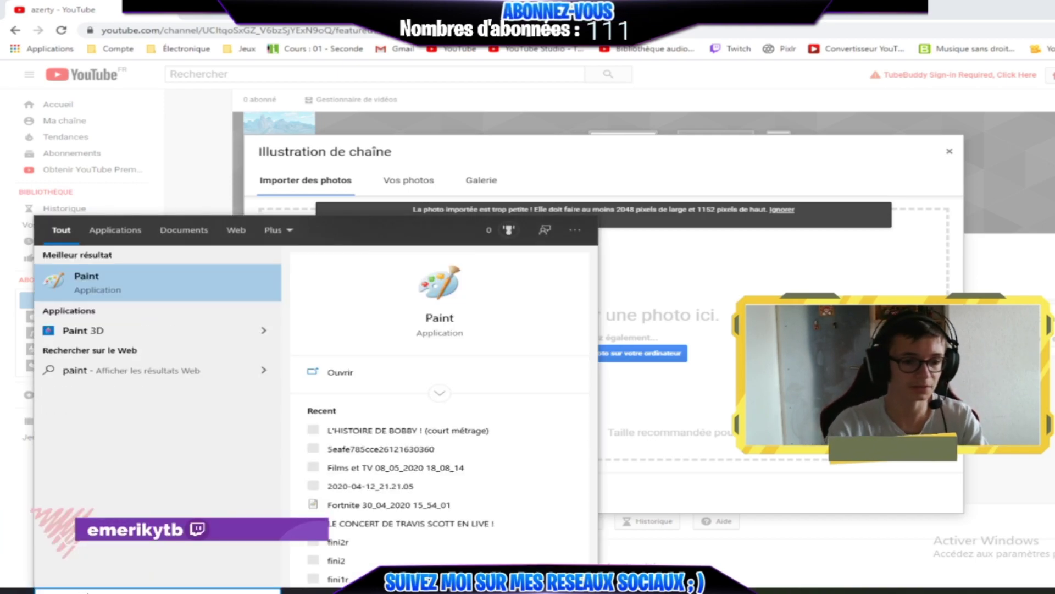
pyautogui.press('Return')
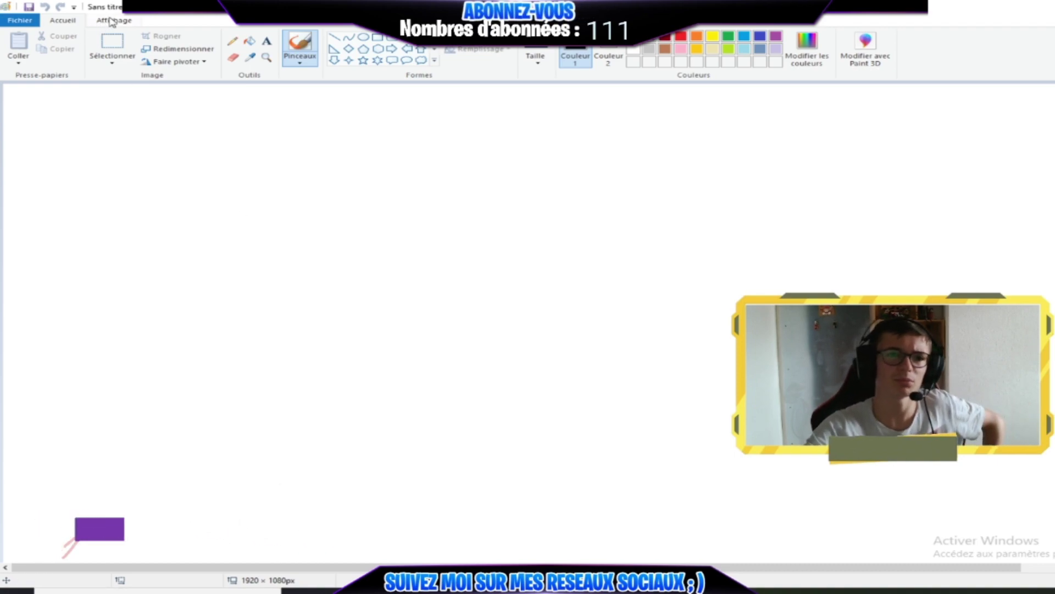
# Open the image "bannière 2" from the bannière folder in Paint
pyautogui.click(7, 23)
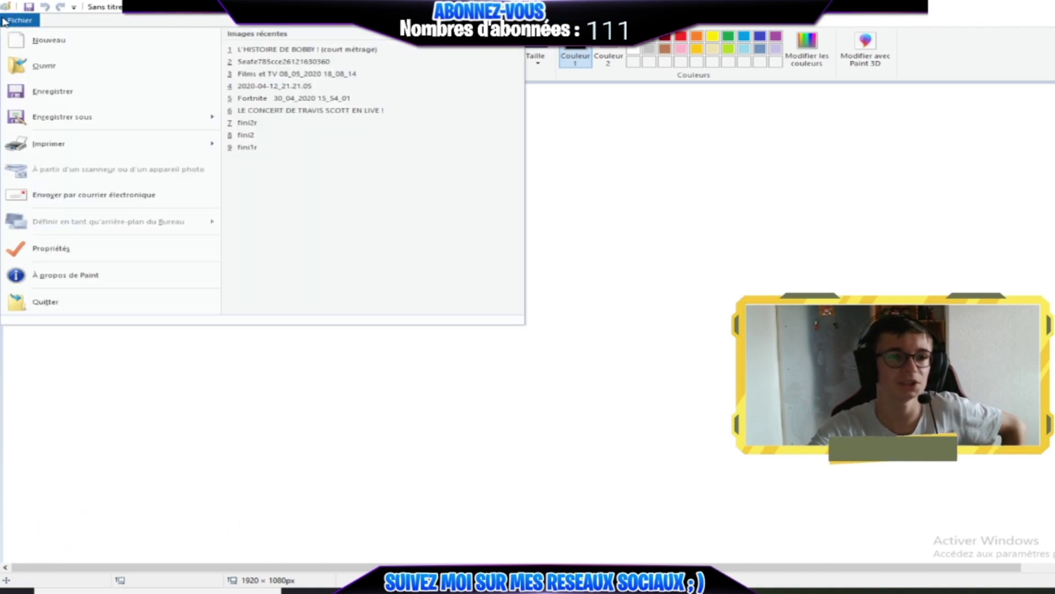
pyautogui.click(33, 66)
pyautogui.scroll(1, 418, 263)
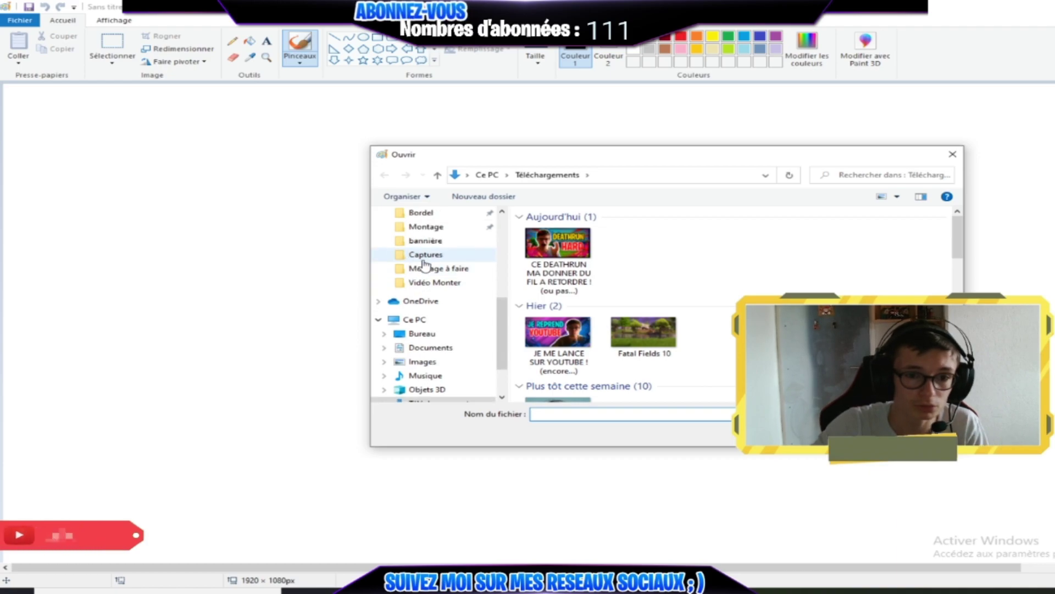
pyautogui.click(425, 240)
pyautogui.click(645, 255)
pyautogui.doubleClick(644, 255)
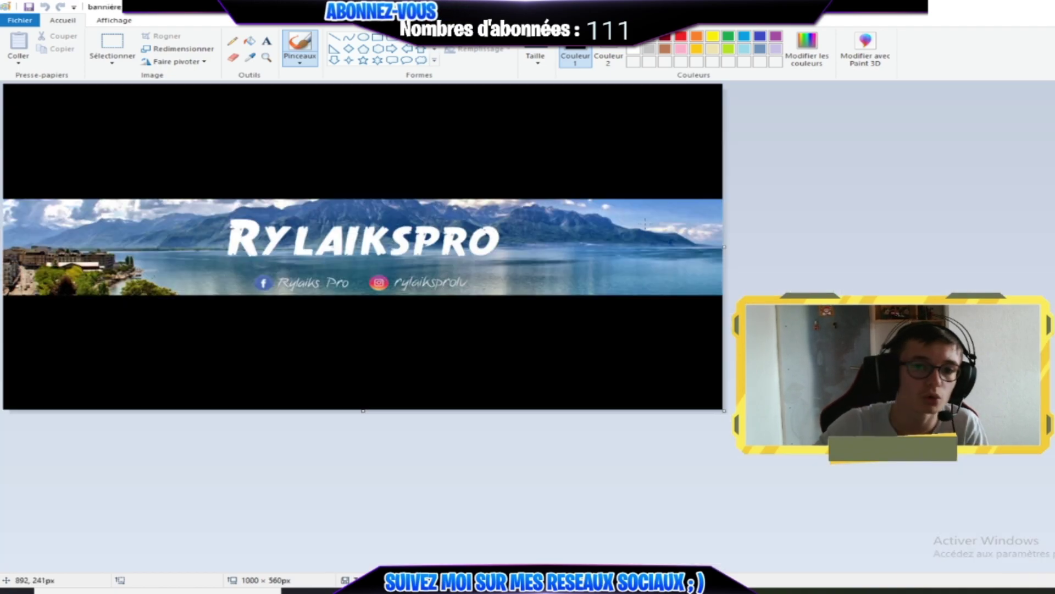
# Resize the banner to 2048 × 1152 pixels with the aspect ratio unlocked, checking the minimum size required by YouTube
pyautogui.click(177, 49)
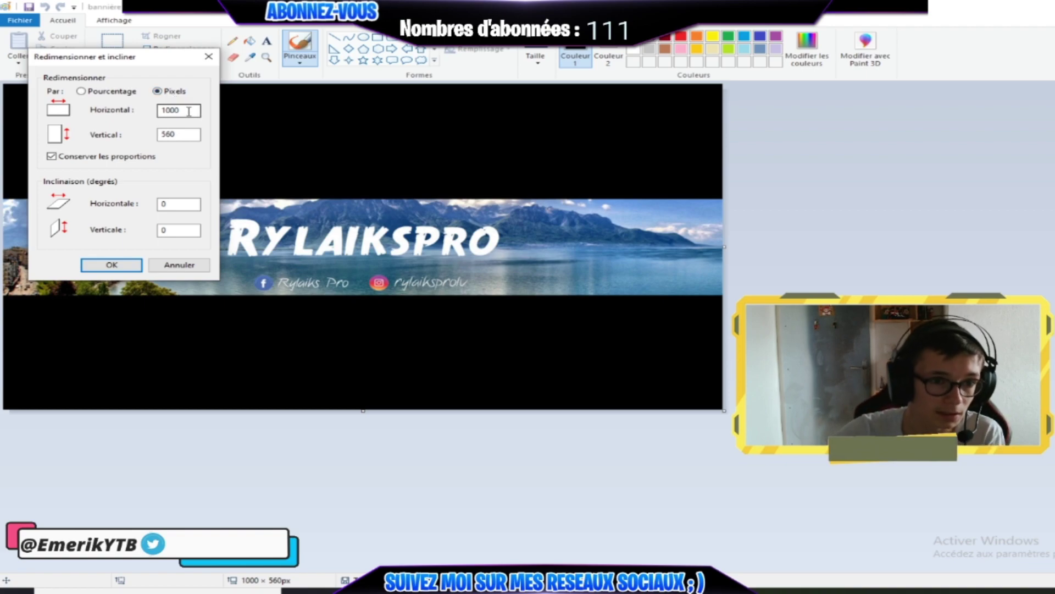
pyautogui.moveTo(193, 111); pyautogui.dragTo(87, 110)
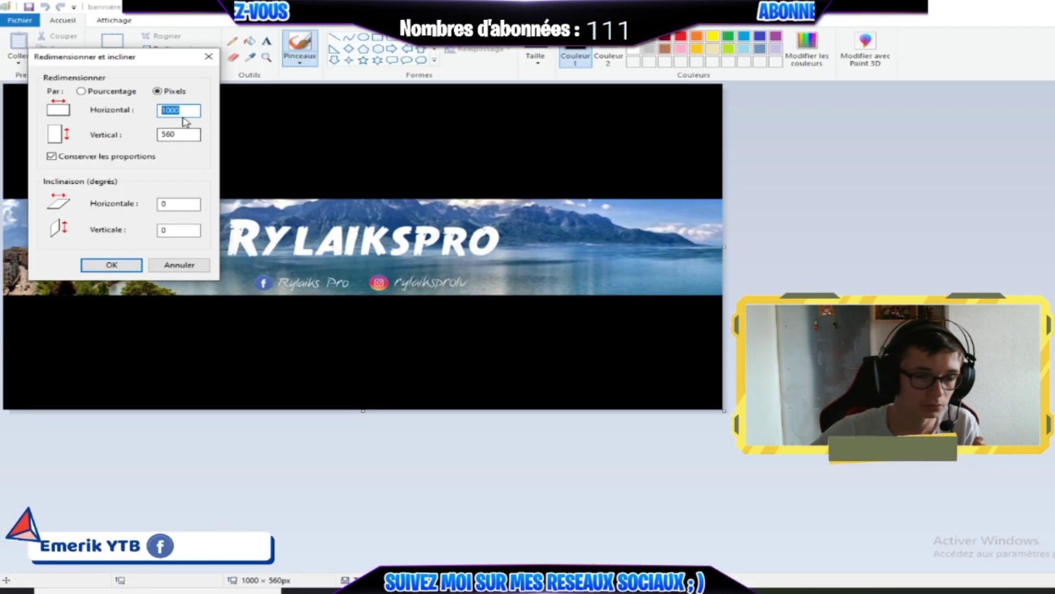
pyautogui.write('2048')
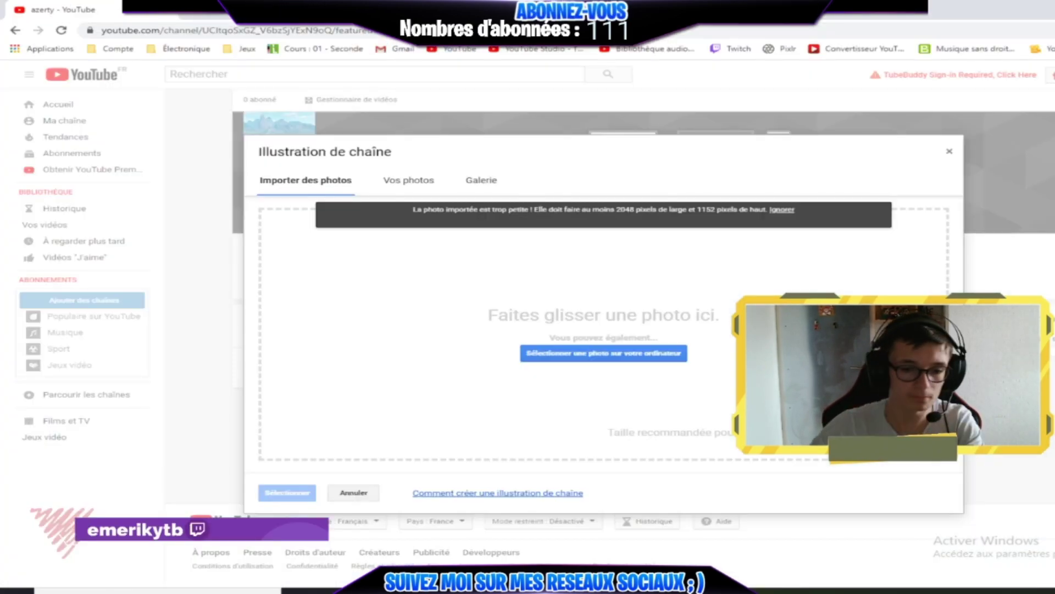
pyautogui.click(511, 517)
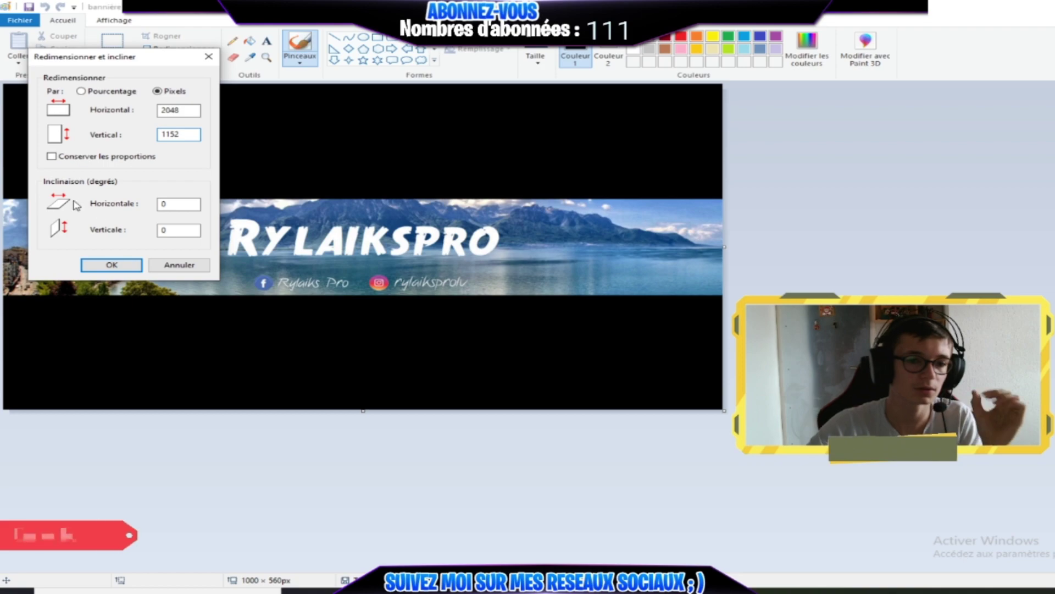
pyautogui.click(109, 263)
pyautogui.scroll(-3, 356, 261)
pyautogui.scroll(3, 356, 258)
pyautogui.scroll(-3, 356, 256)
pyautogui.scroll(4, 356, 260)
pyautogui.scroll(-2, 356, 260)
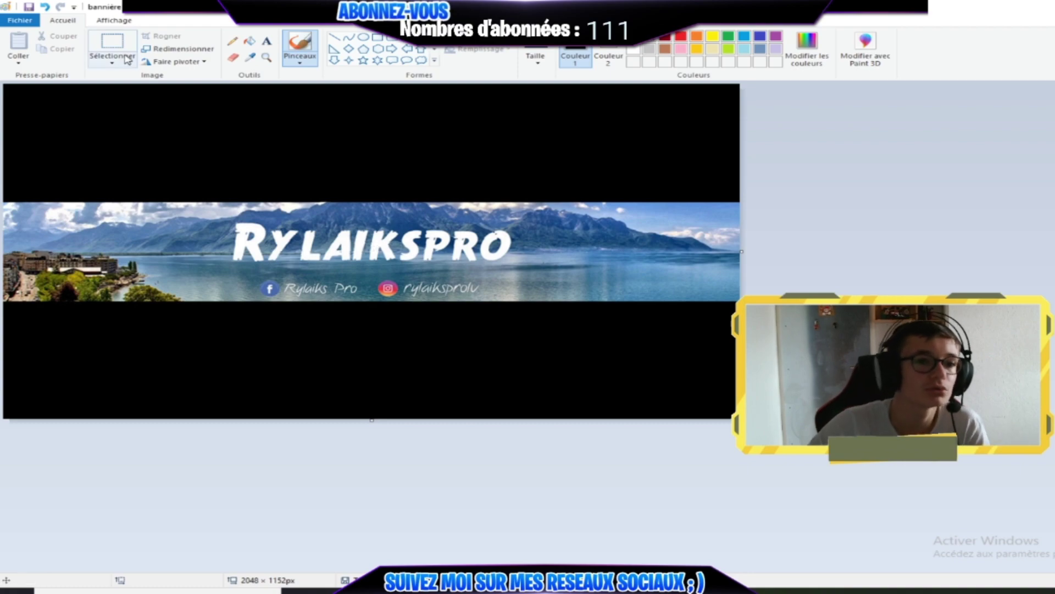
# Save the resized banner as "bannière 2" in JPEG format in the bannière folder, replacing the existing file
pyautogui.click(20, 20)
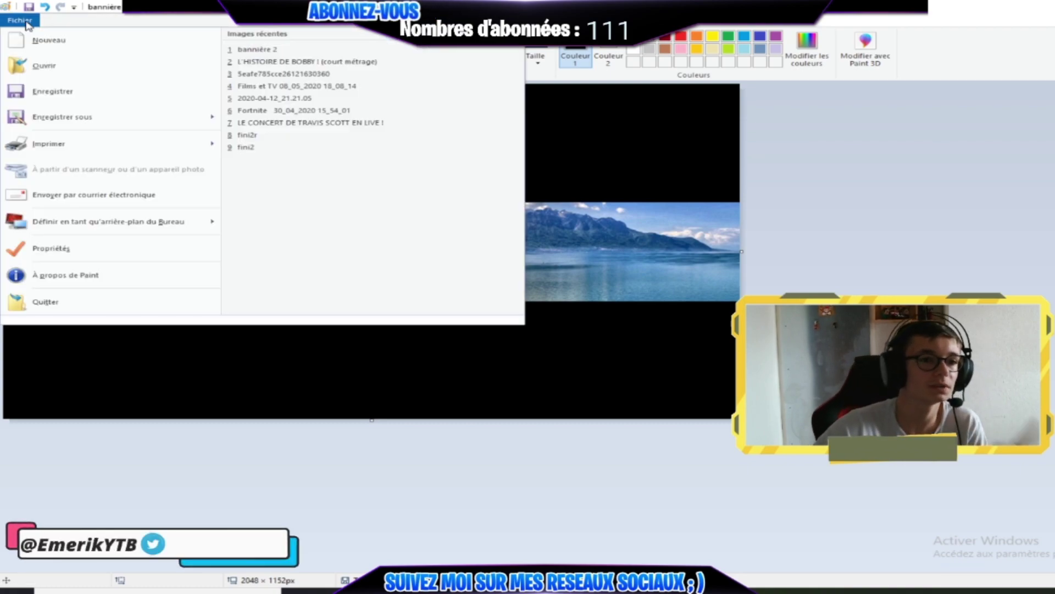
pyautogui.click(83, 117)
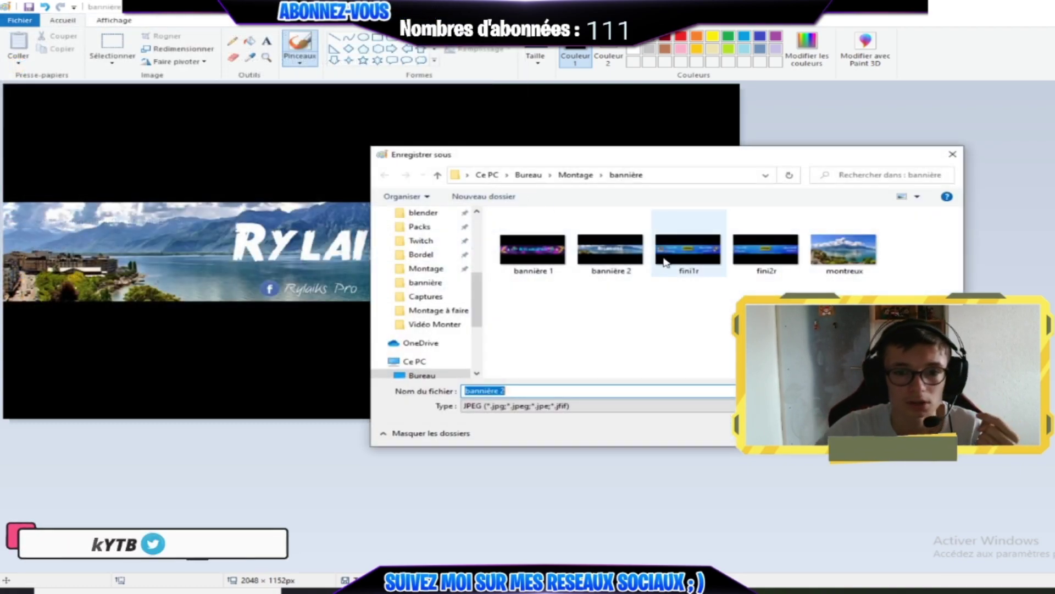
pyautogui.press('Return')
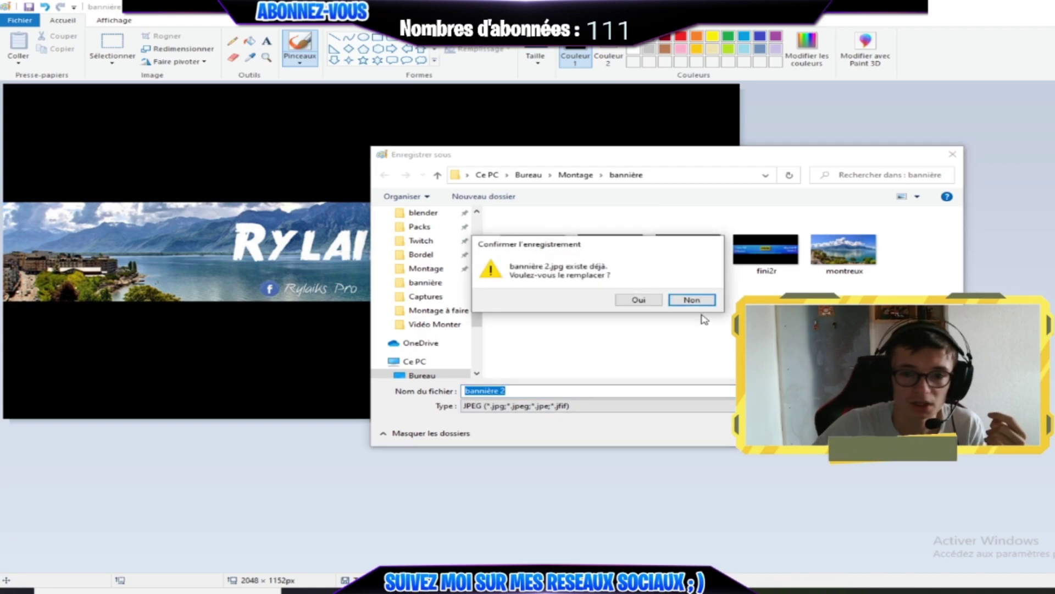
pyautogui.click(637, 299)
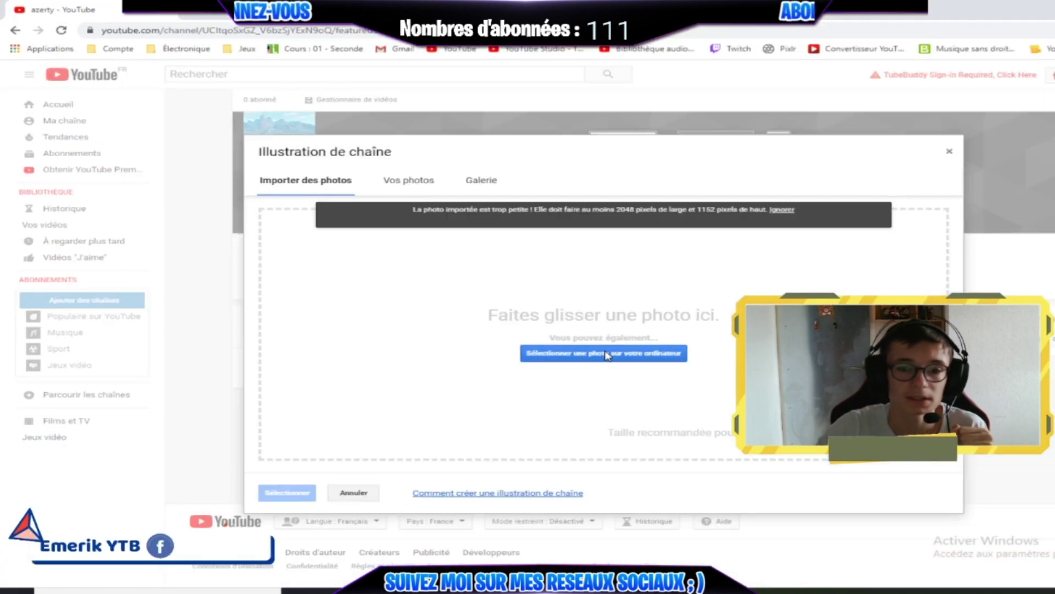
# Switch to YouTube in the browser, upload the resized banner from the computer and apply it as channel art
pyautogui.click(608, 355)
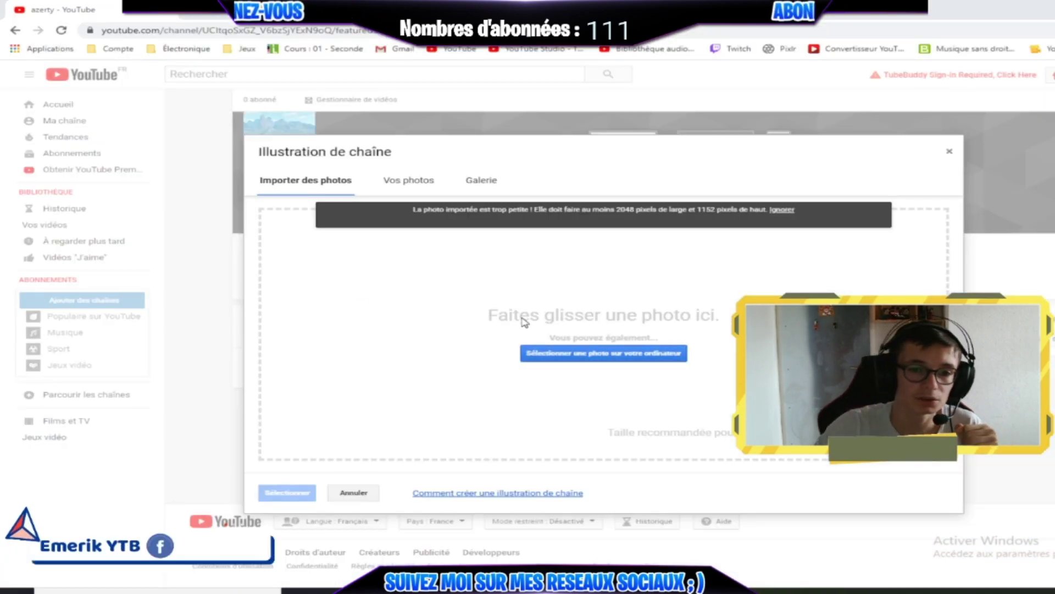
pyautogui.doubleClick(336, 105)
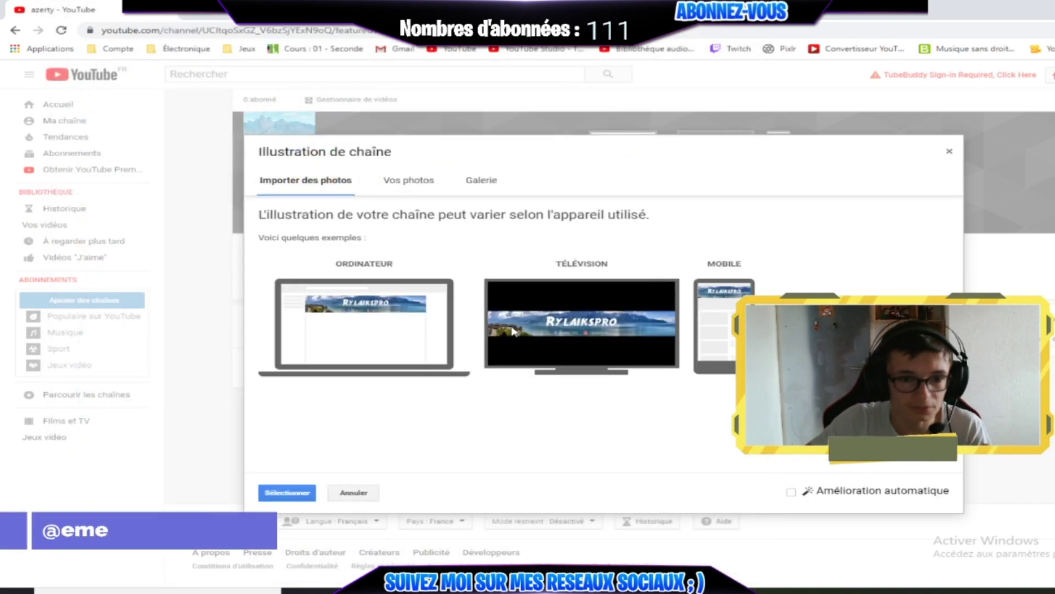
pyautogui.click(301, 496)
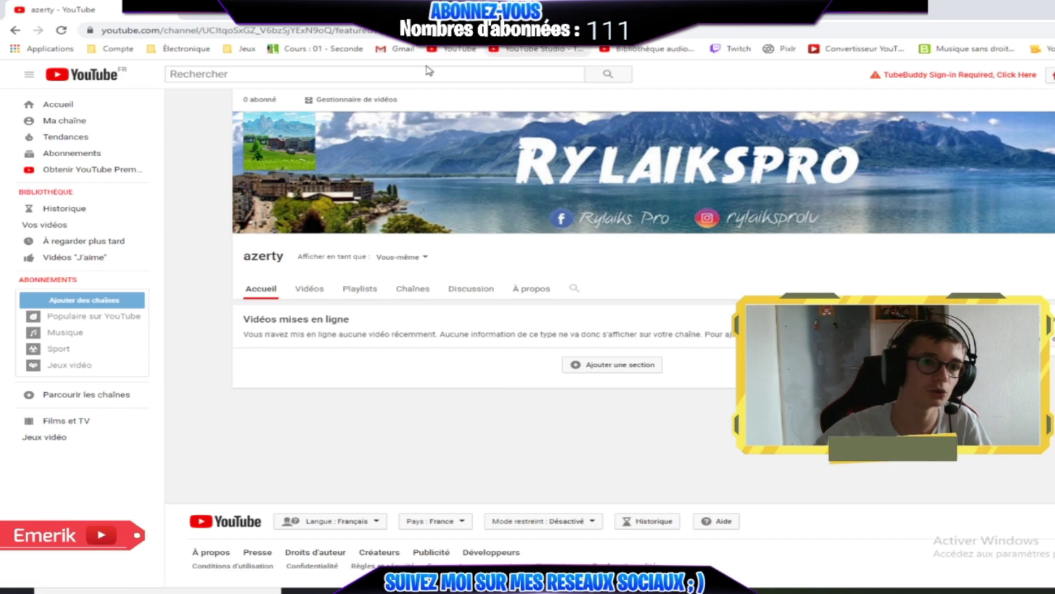
# Open the channel's videos in YouTube Studio and upload the video "réseaux sociaux animations1" from the Twitch folder
pyautogui.click(1054, 75)
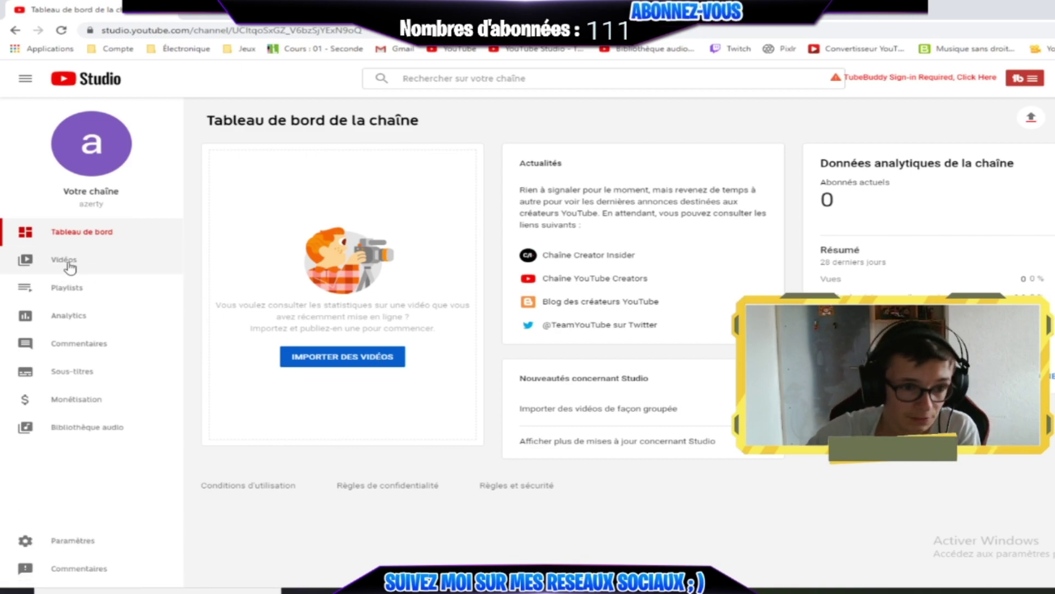
pyautogui.click(71, 262)
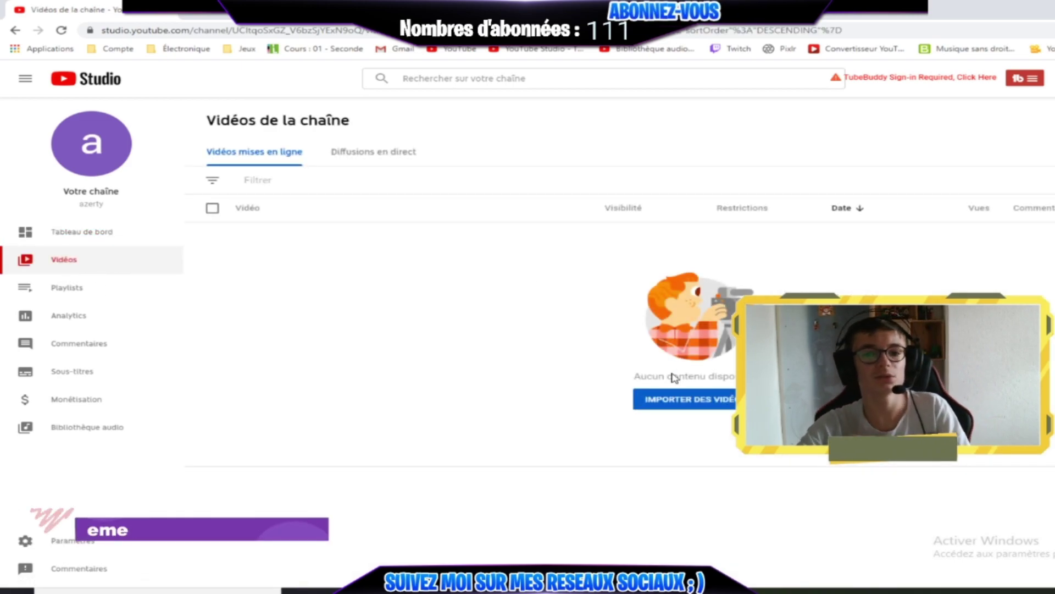
pyautogui.click(684, 400)
pyautogui.click(584, 397)
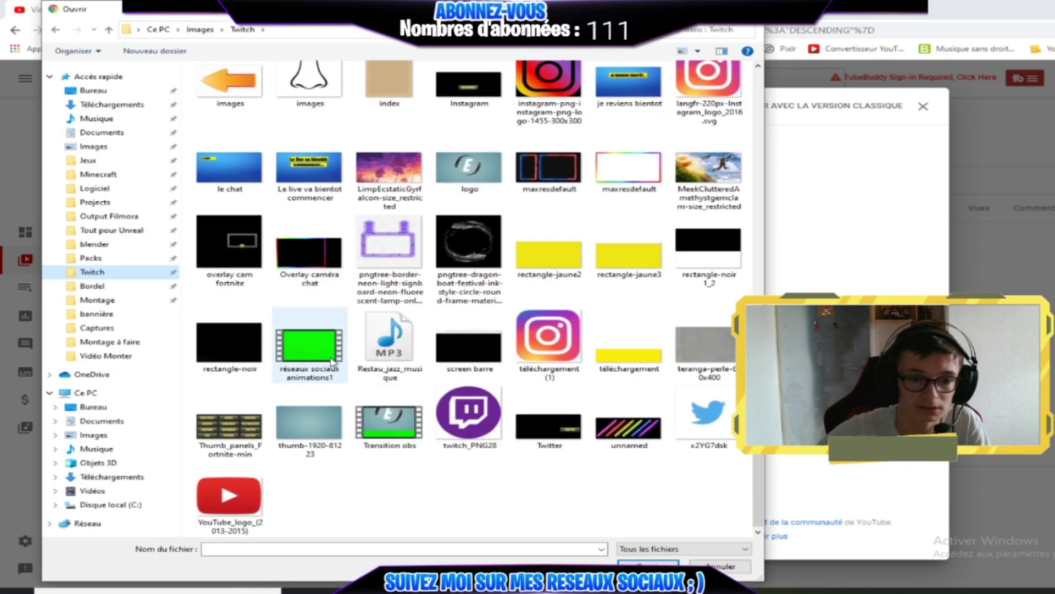
pyautogui.doubleClick(333, 363)
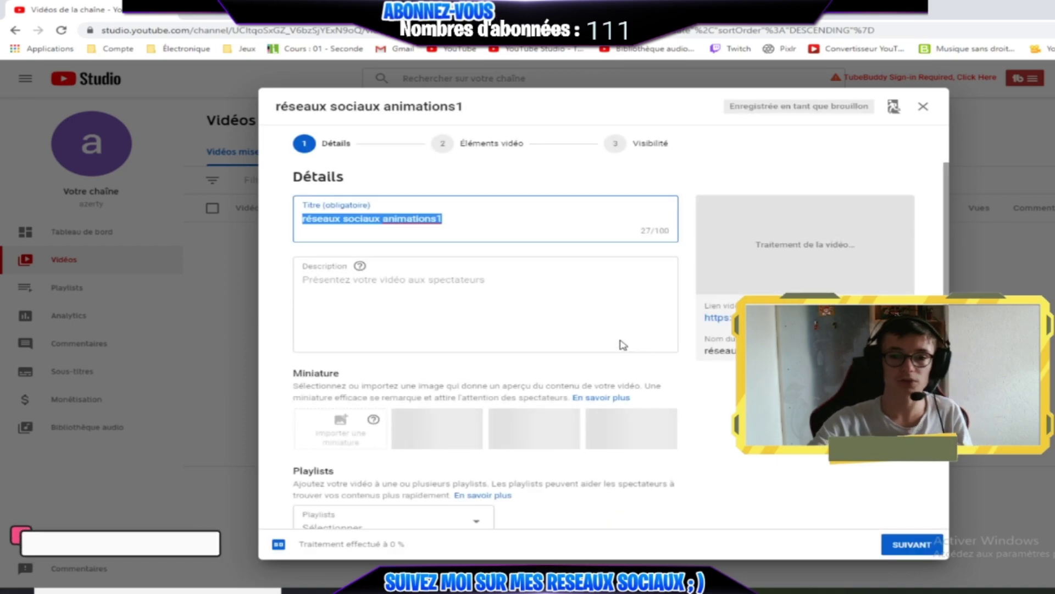
# Try out the video's description with the text "adisd" and clear it again, leaving the title as it is
pyautogui.click(486, 215)
pyautogui.click(470, 279)
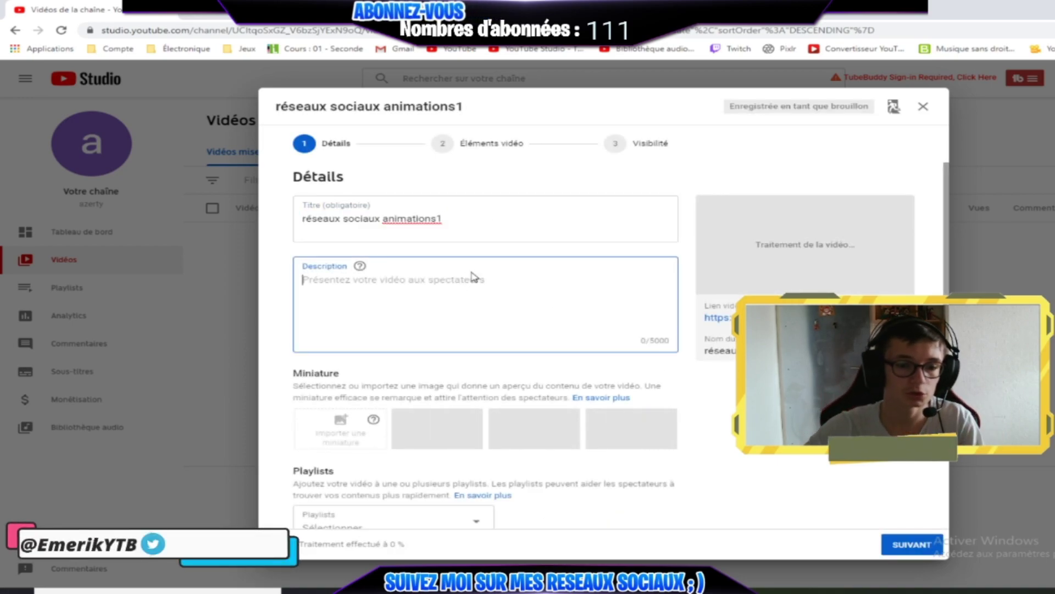
pyautogui.write('adisd')
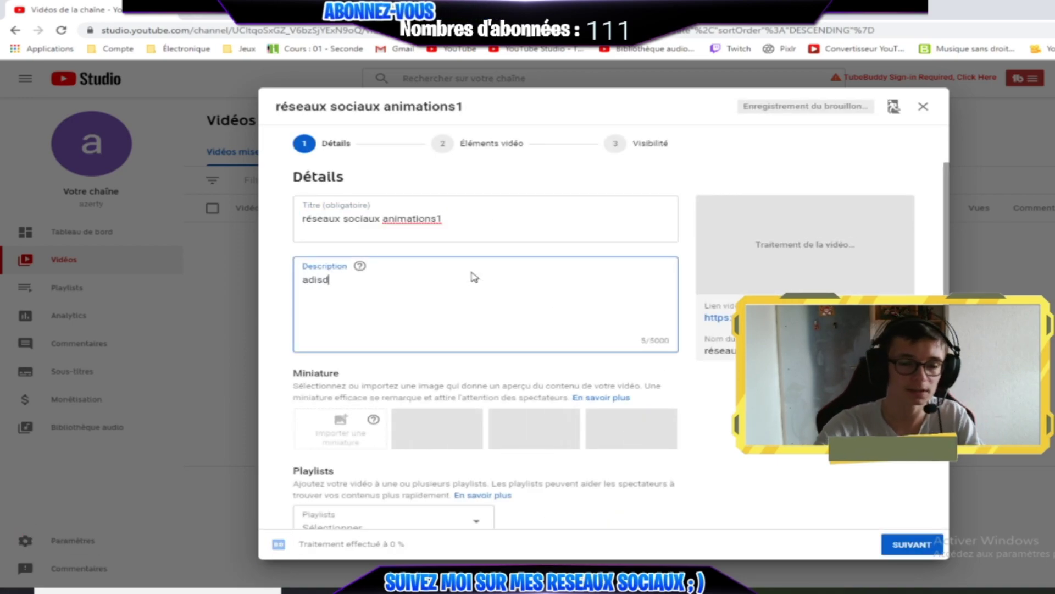
pyautogui.press('BackSpace')
pyautogui.press('BackSpace')
pyautogui.press('BackSpace')
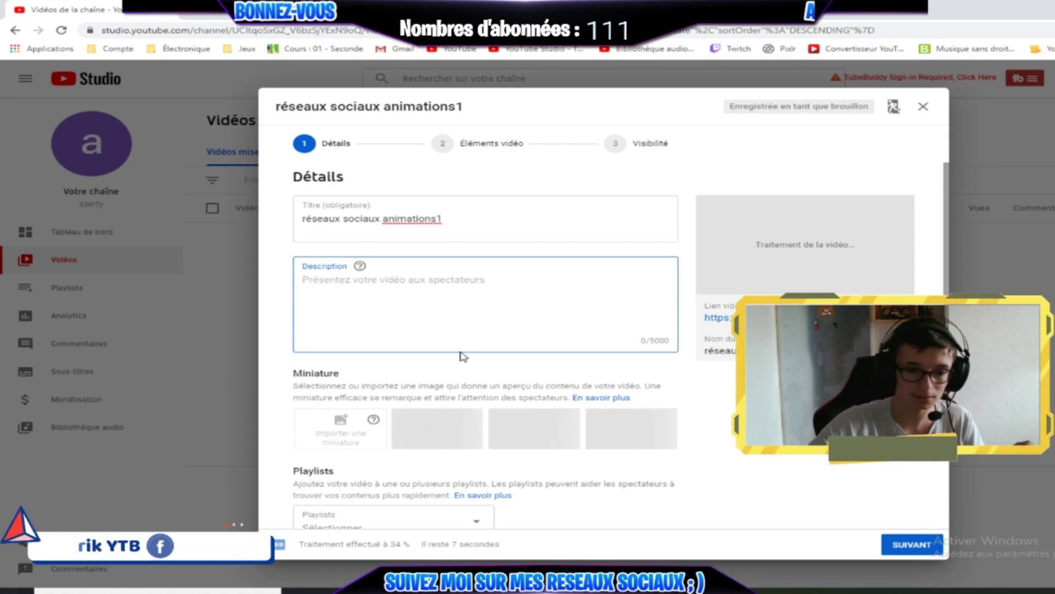
# Try setting up a new playlist for the video titled "Tuto" with its visibility set to Privée
pyautogui.scroll(-1, 407, 323)
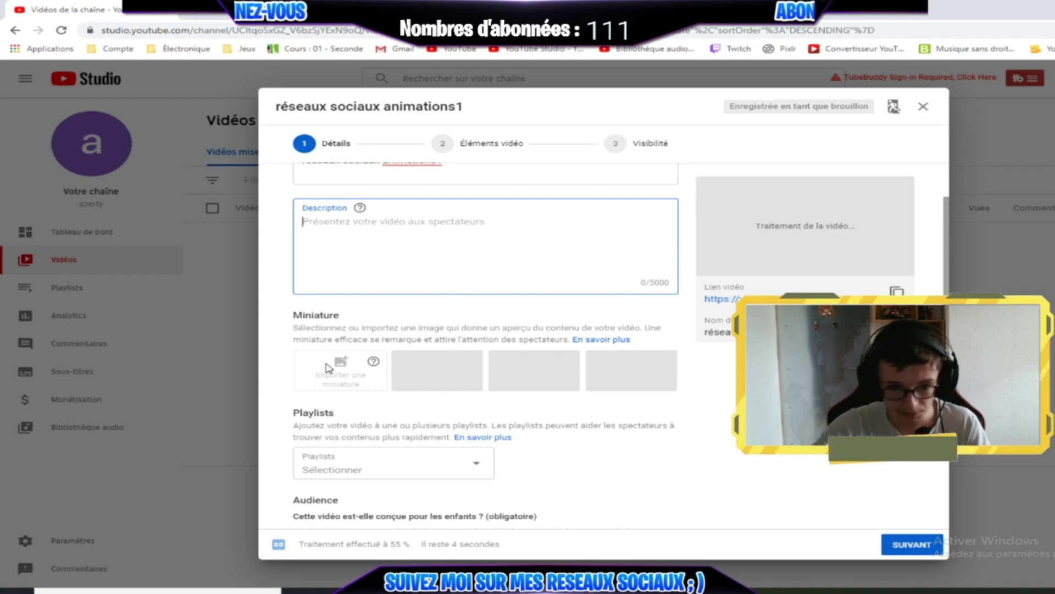
pyautogui.scroll(-1, 322, 368)
pyautogui.click(386, 394)
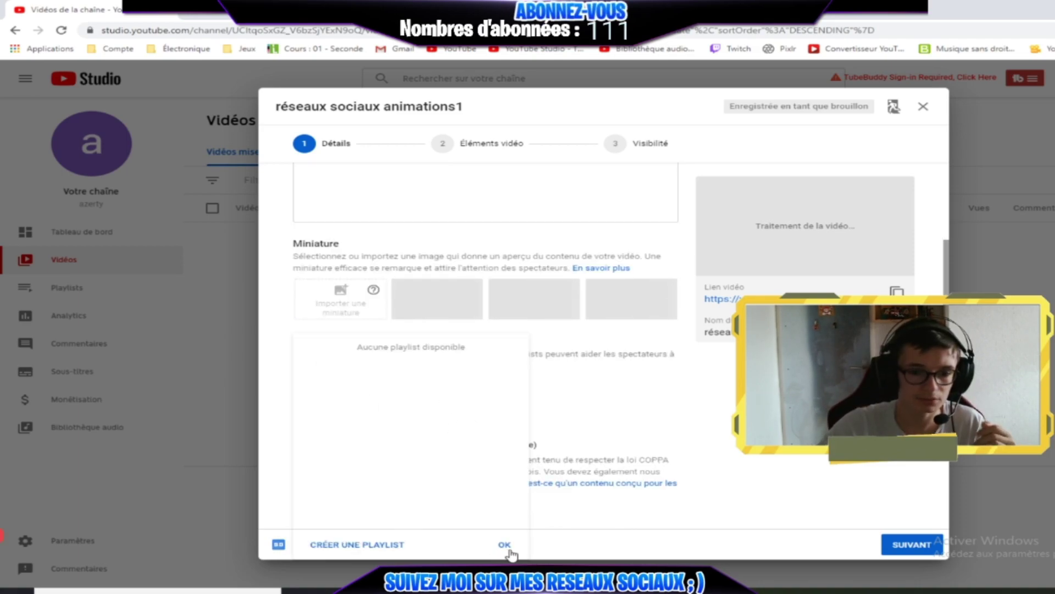
pyautogui.click(383, 545)
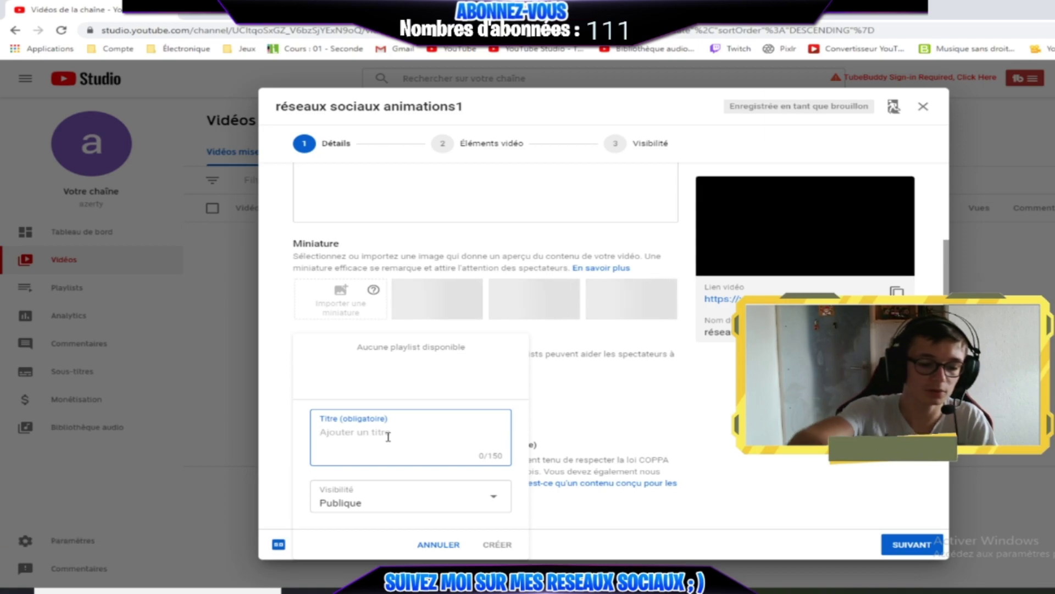
pyautogui.write('Tuto')
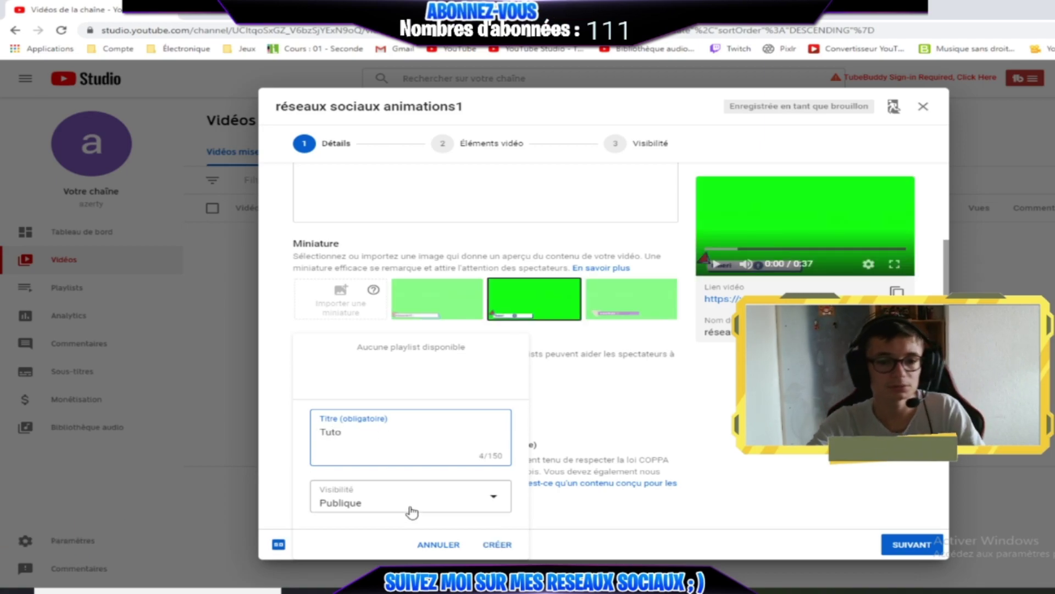
pyautogui.click(412, 513)
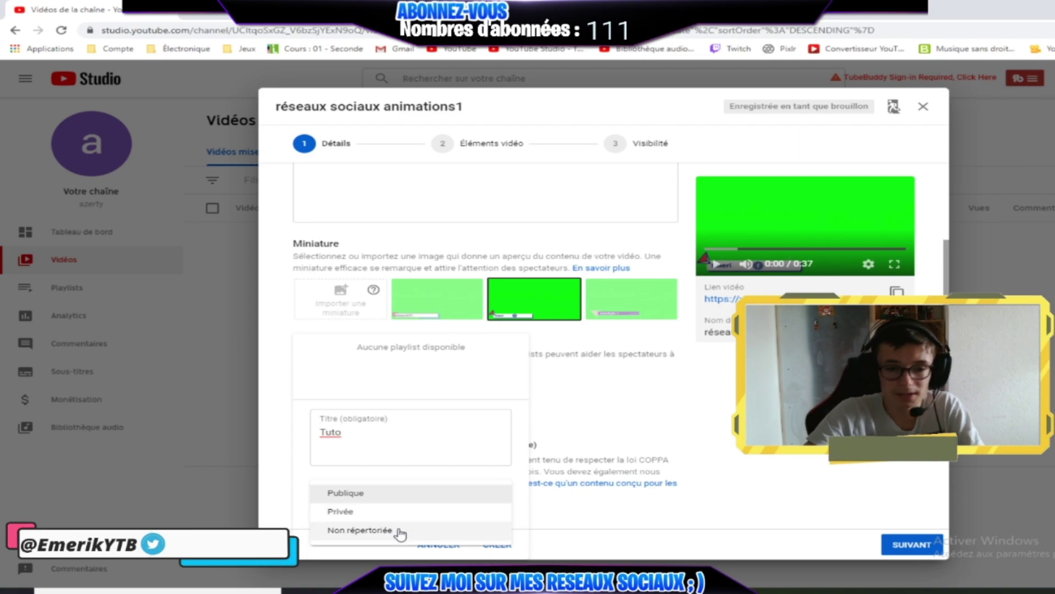
pyautogui.click(389, 514)
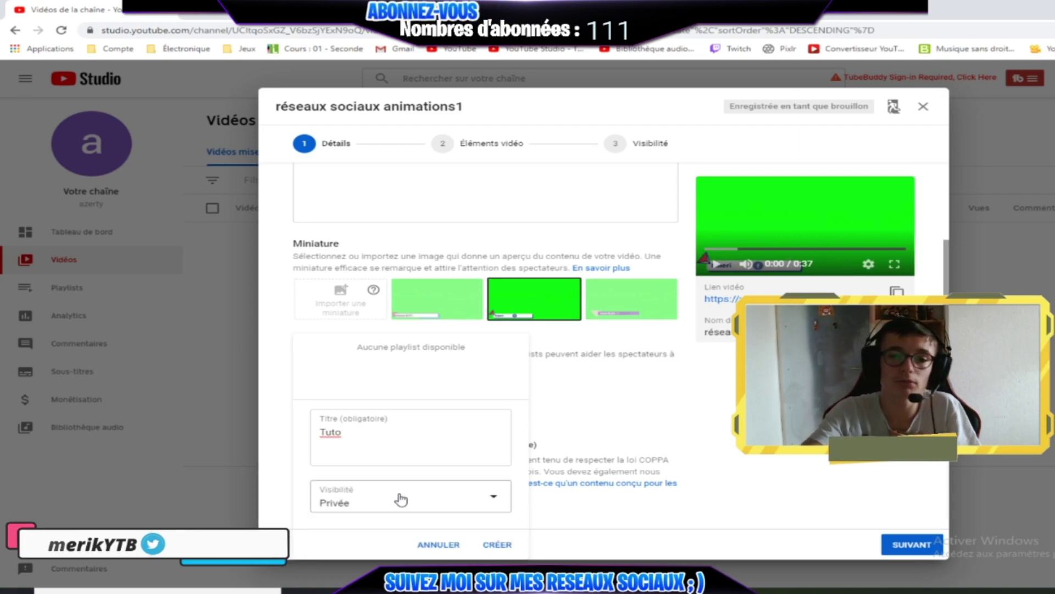
# Mark the video as not made for children, and look over the video elements stage before returning to the details
pyautogui.scroll(-2, 401, 498)
pyautogui.click(428, 397)
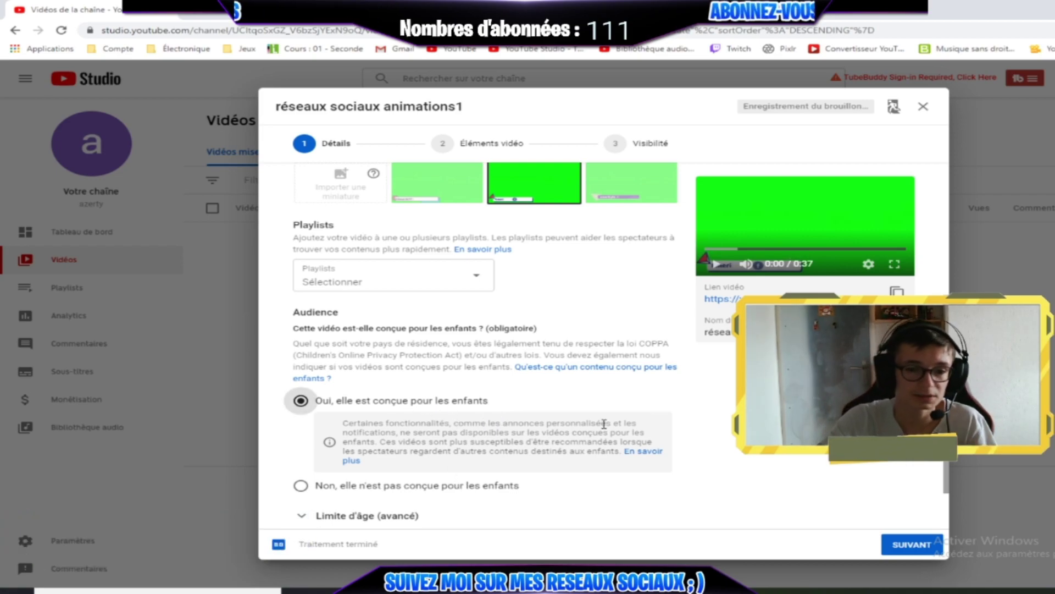
pyautogui.scroll(4, 723, 460)
pyautogui.scroll(-5, 723, 460)
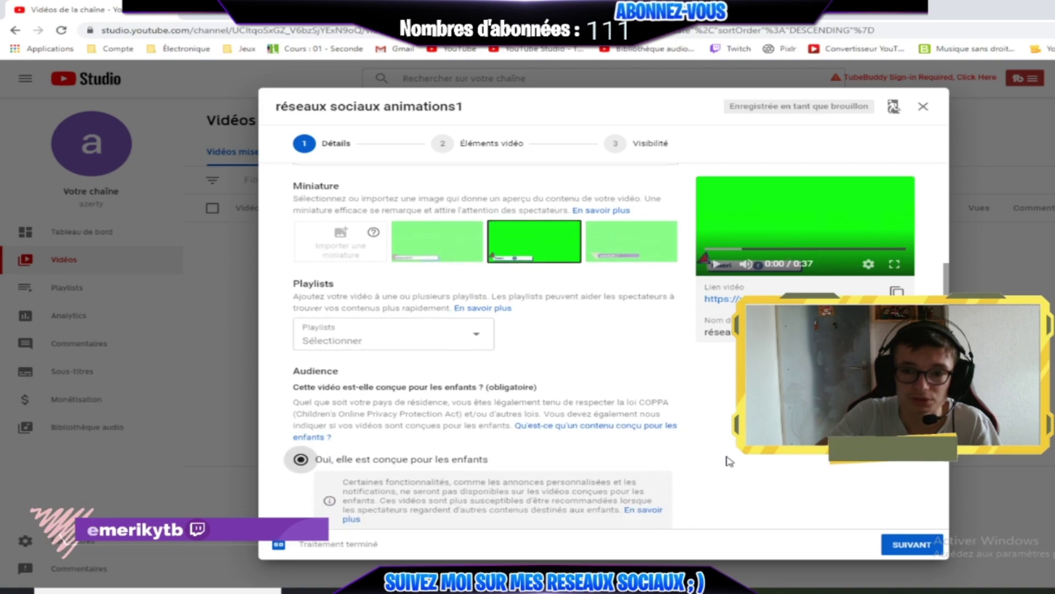
pyautogui.click(492, 145)
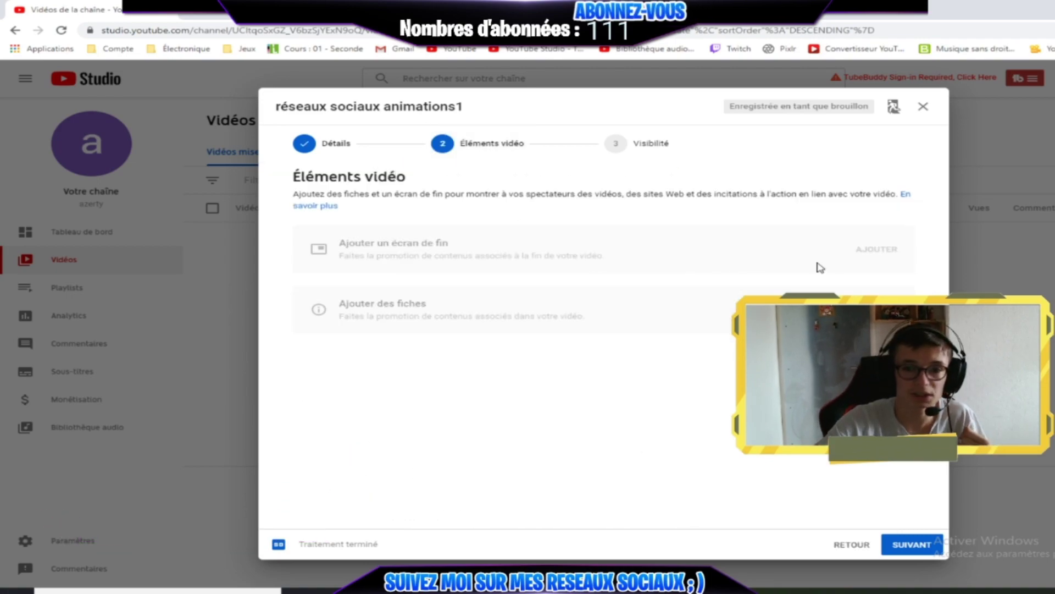
pyautogui.click(330, 143)
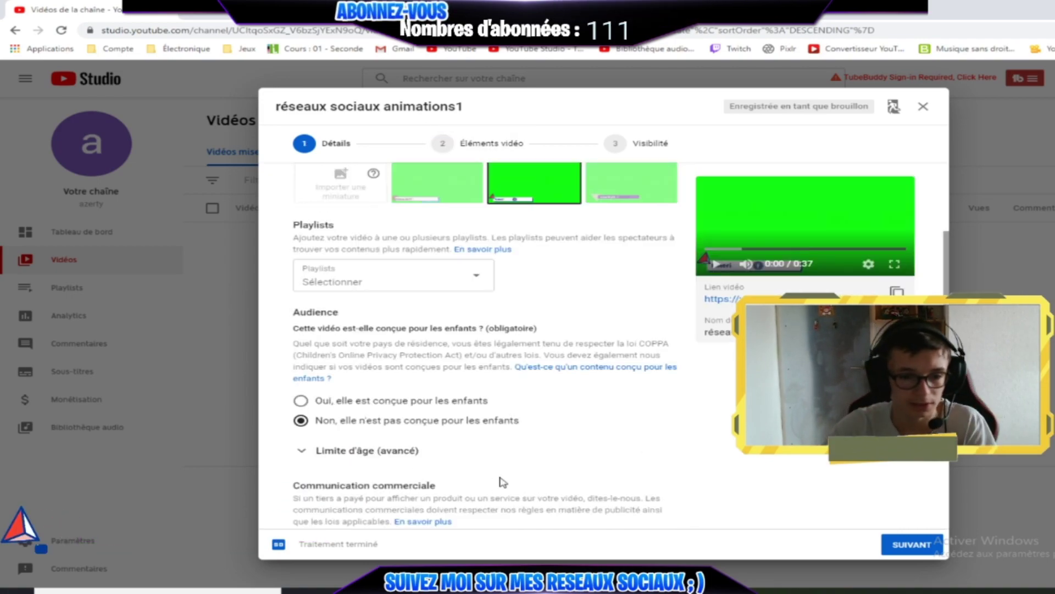
# Enter "tuto surf" as a tag in the video's details
pyautogui.scroll(-5, 472, 451)
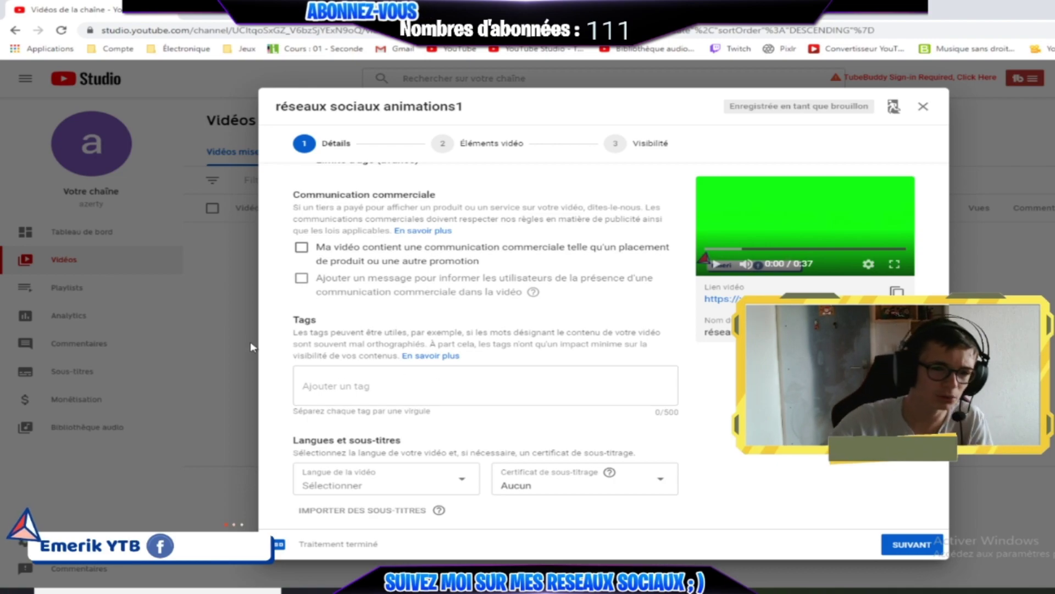
pyautogui.moveTo(285, 322); pyautogui.dragTo(308, 316)
pyautogui.click(357, 385)
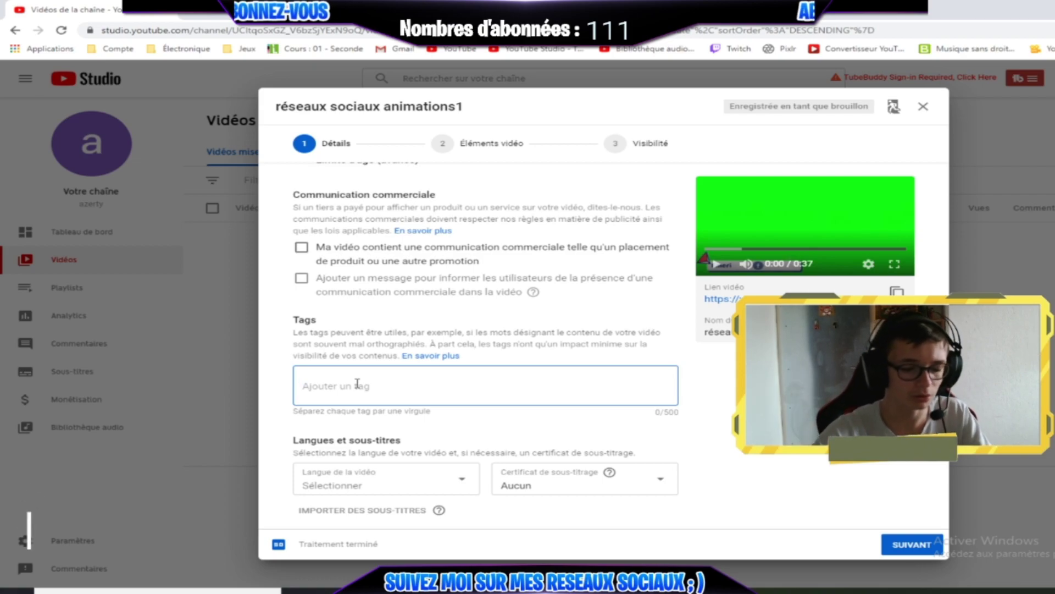
pyautogui.write('tuto surf')
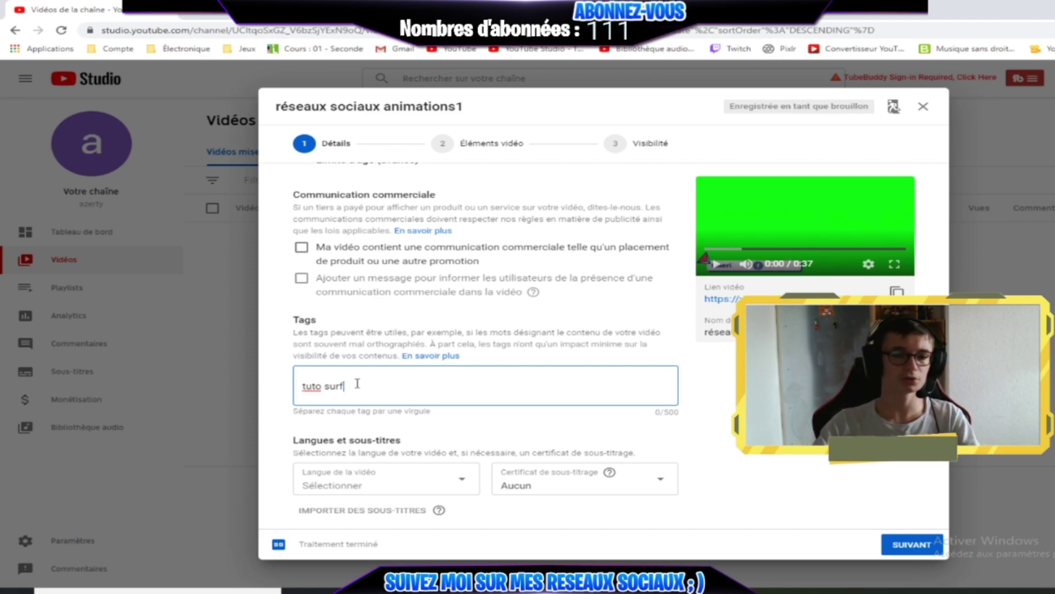
# Confirm the "tuto surf" tag and add "apprendre le surf" as a second tag for the video
pyautogui.press('Return')
pyautogui.write('apprendre le')
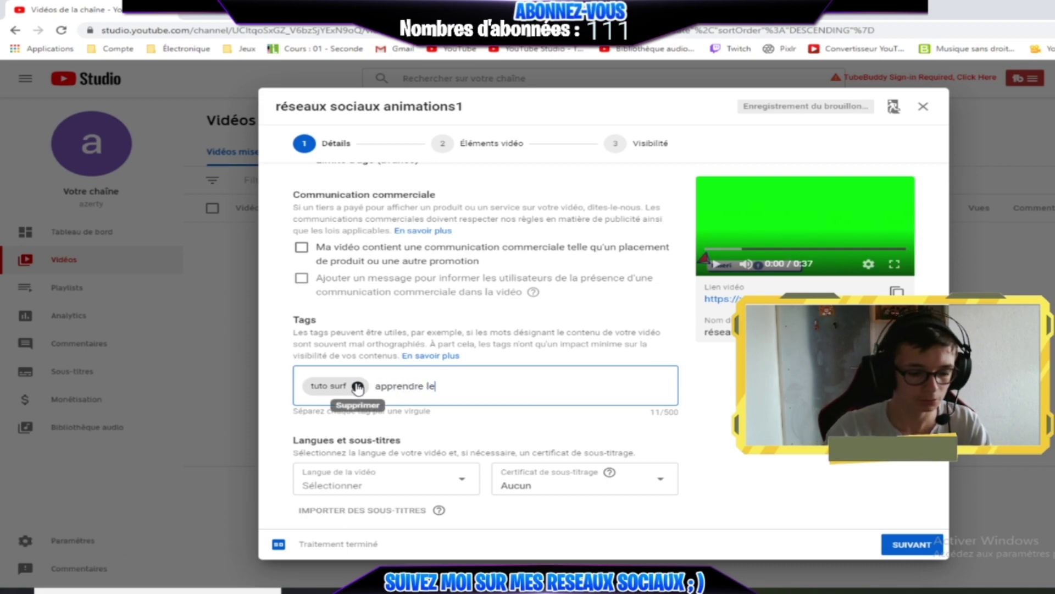
pyautogui.write(' surf')
pyautogui.press('Return')
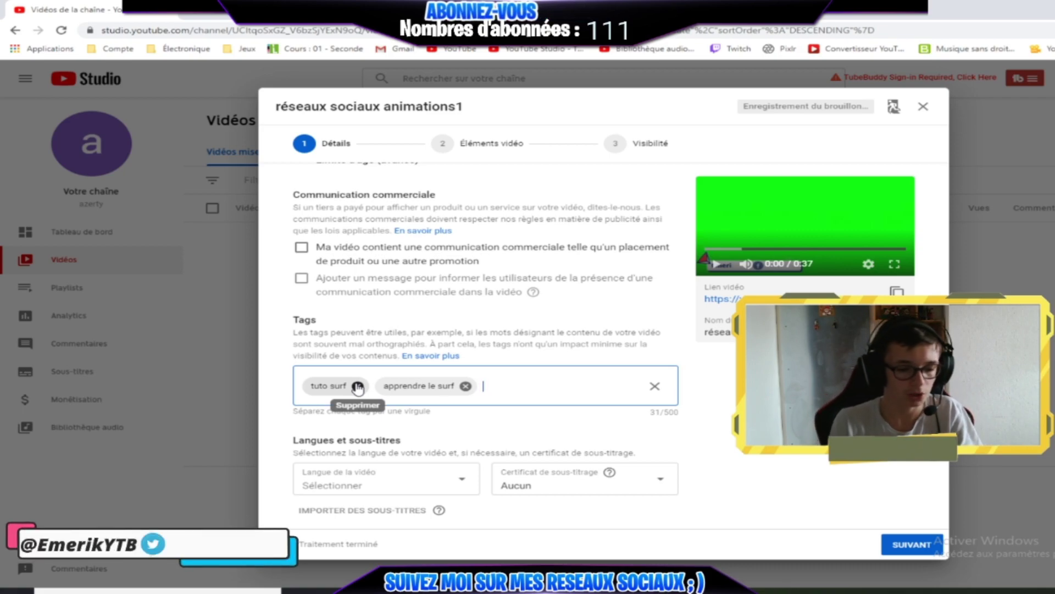
# Try adding the tag "fortnite*" to the video and remove it again
pyautogui.write('fortnite*')
pyautogui.press('Return')
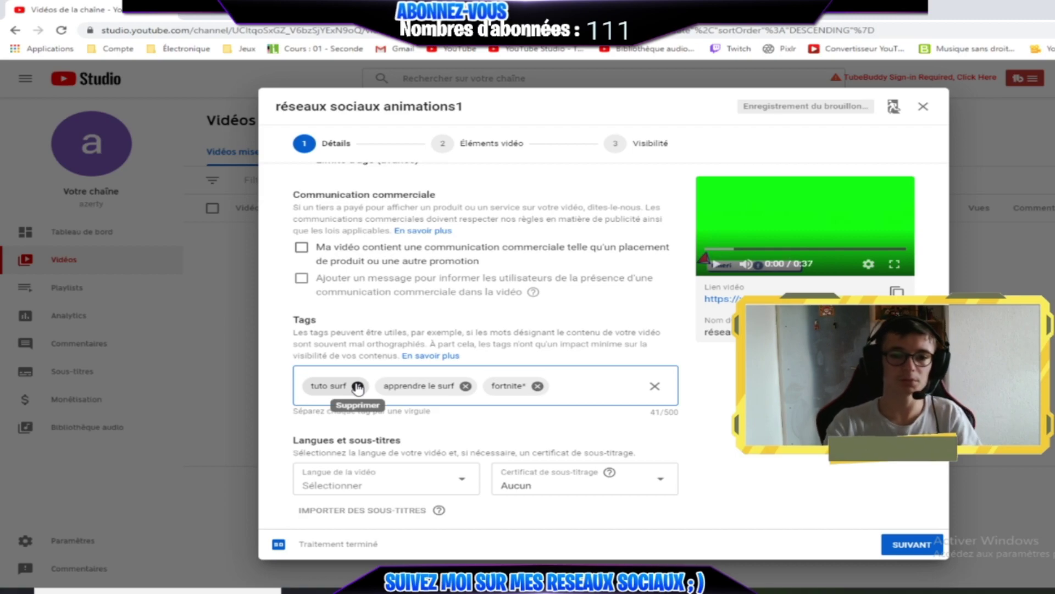
pyautogui.press('BackSpace')
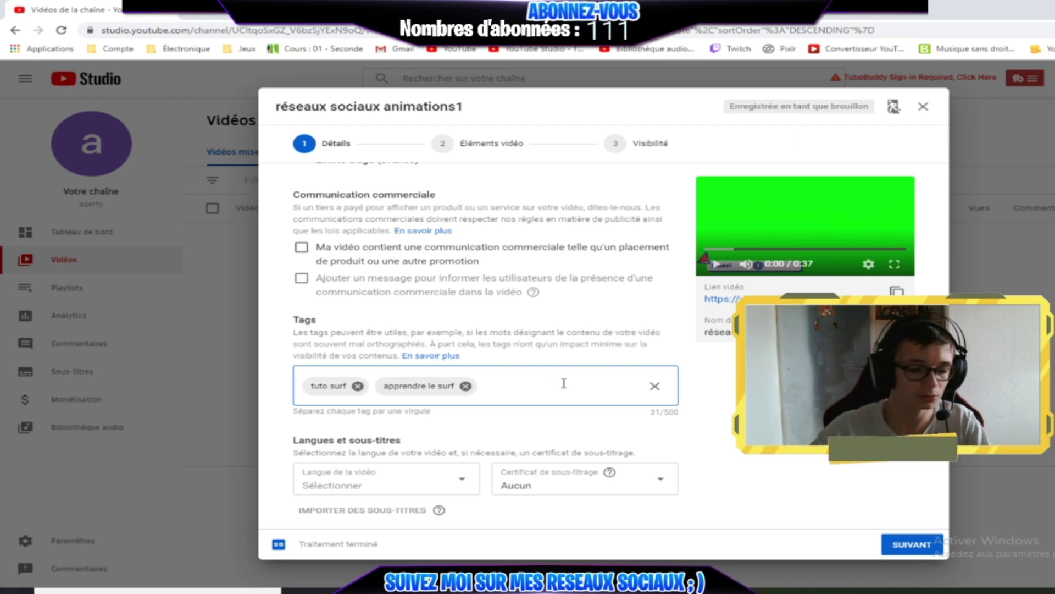
# Add "comment surfer" as the third tag for the video
pyautogui.write('comme')
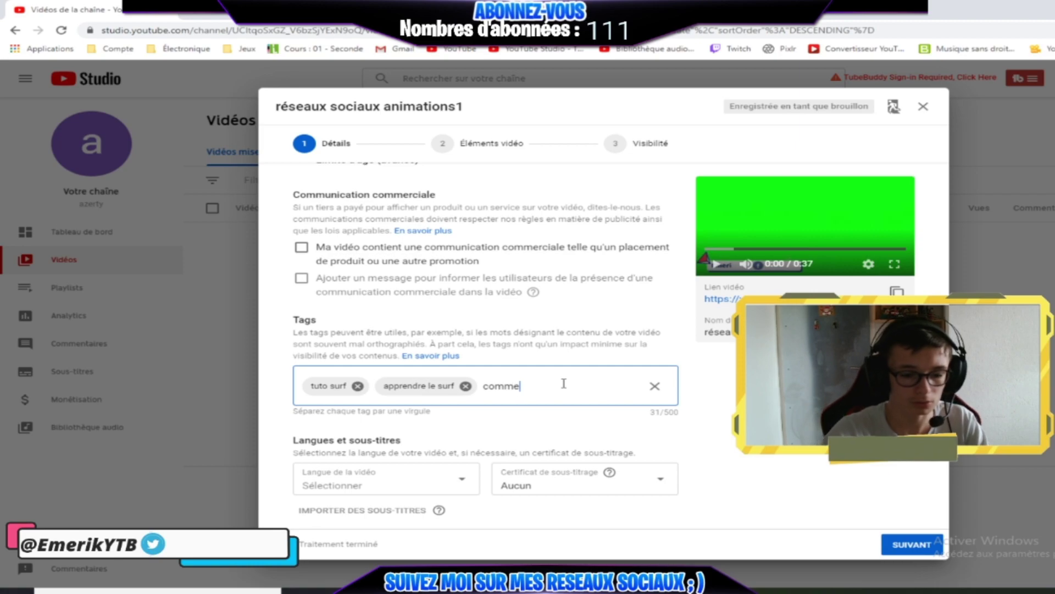
pyautogui.write('nt surfer')
pyautogui.press('Return')
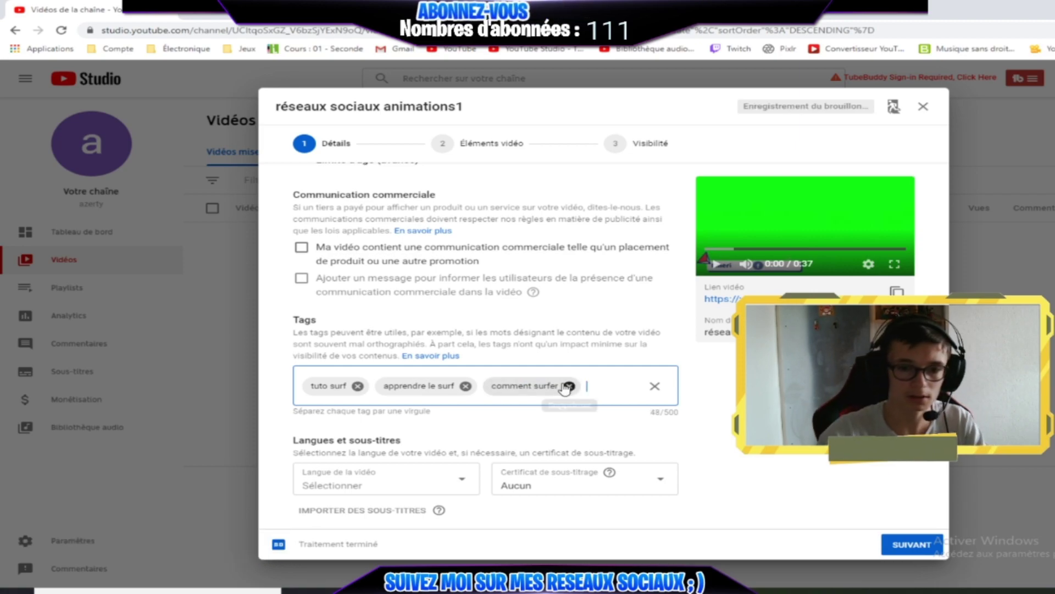
# Set the video's language to Français (France)
pyautogui.scroll(-3, 577, 440)
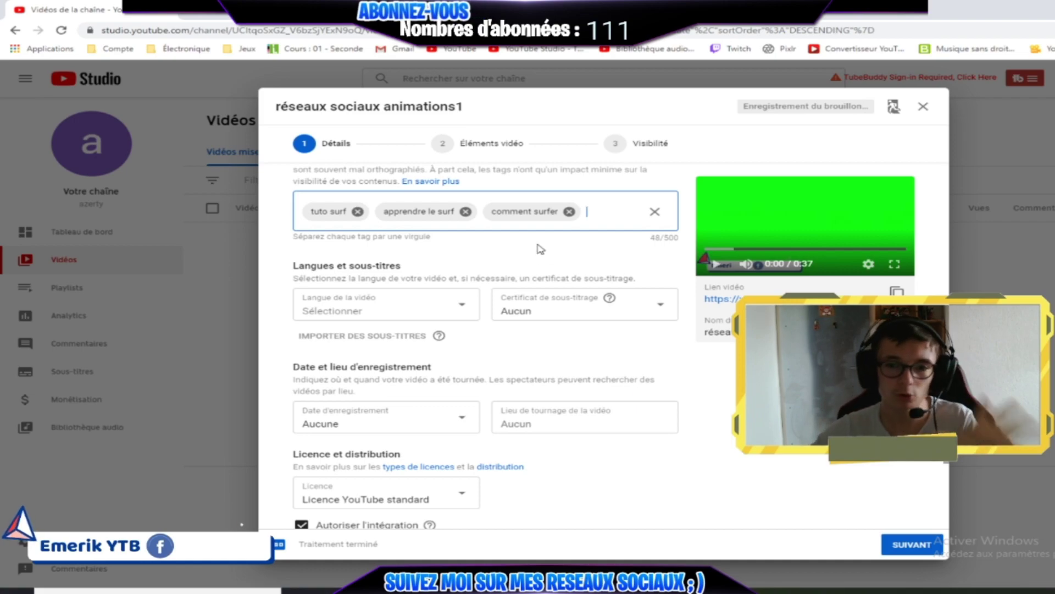
pyautogui.moveTo(665, 236); pyautogui.dragTo(686, 236)
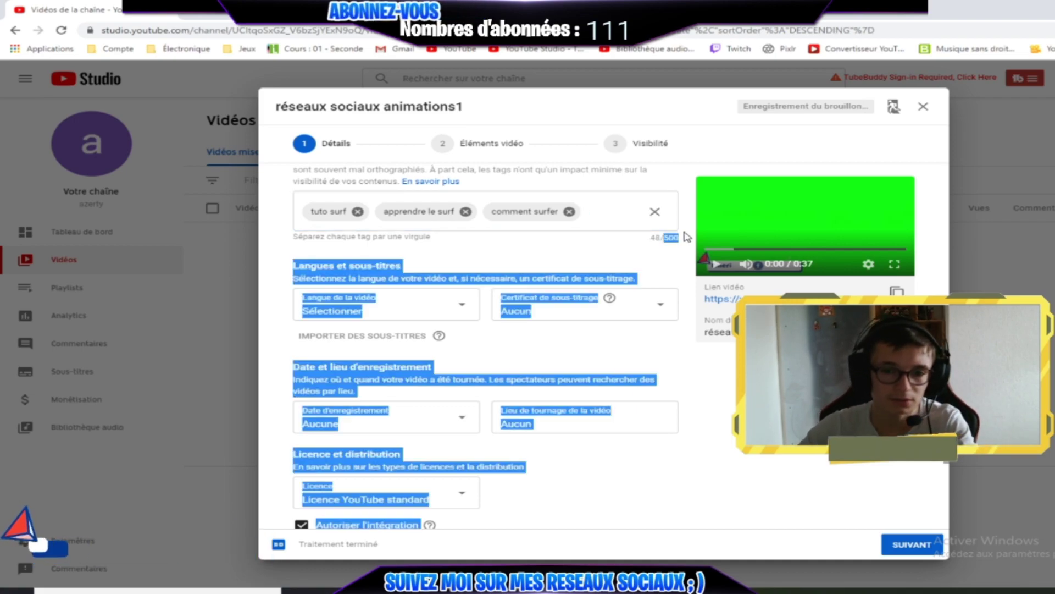
pyautogui.click(686, 239)
pyautogui.click(402, 295)
pyautogui.scroll(-15, 412, 330)
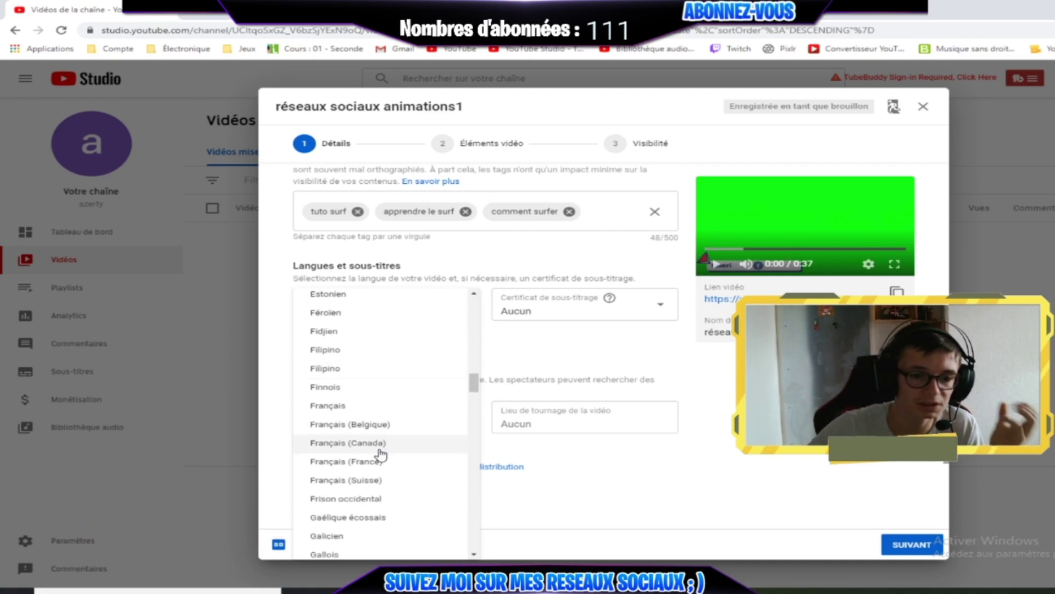
pyautogui.click(374, 465)
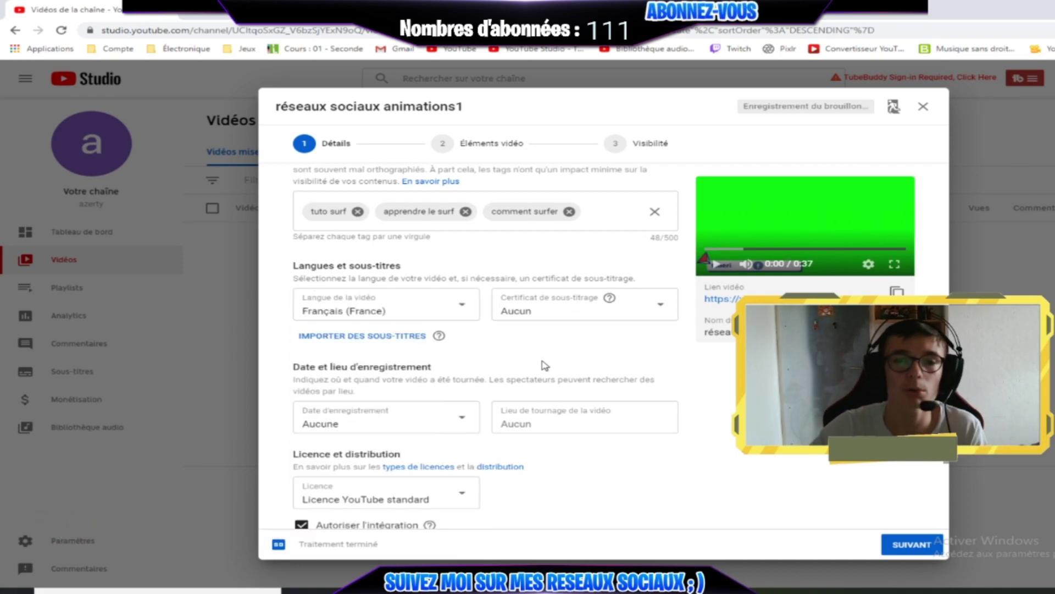
# Try Films et animations as the video's category, and set the category to Jeux vidéo
pyautogui.scroll(-4, 544, 365)
pyautogui.moveTo(392, 352); pyautogui.dragTo(648, 358)
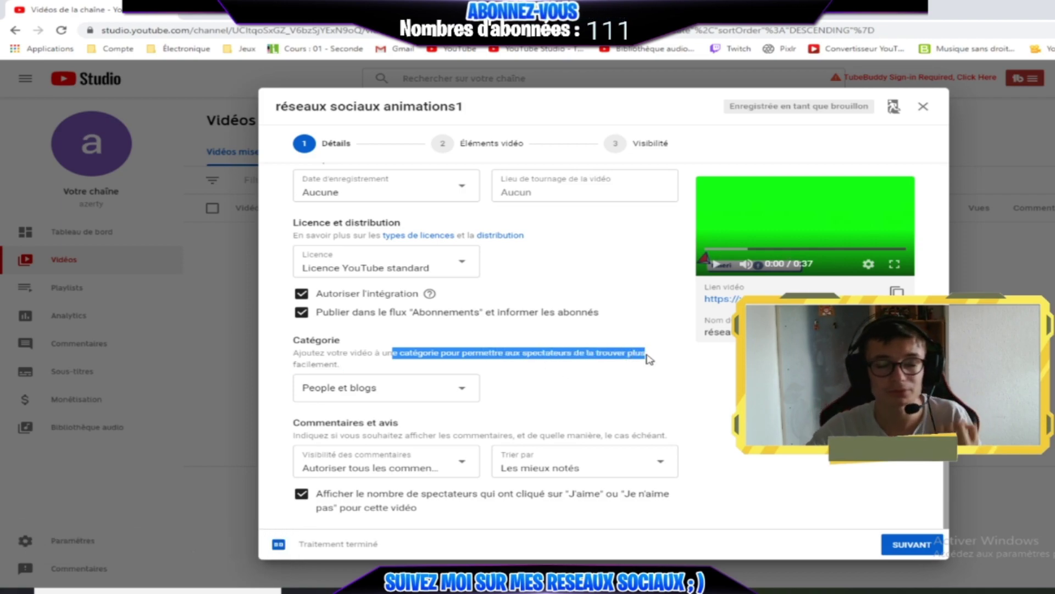
pyautogui.click(639, 385)
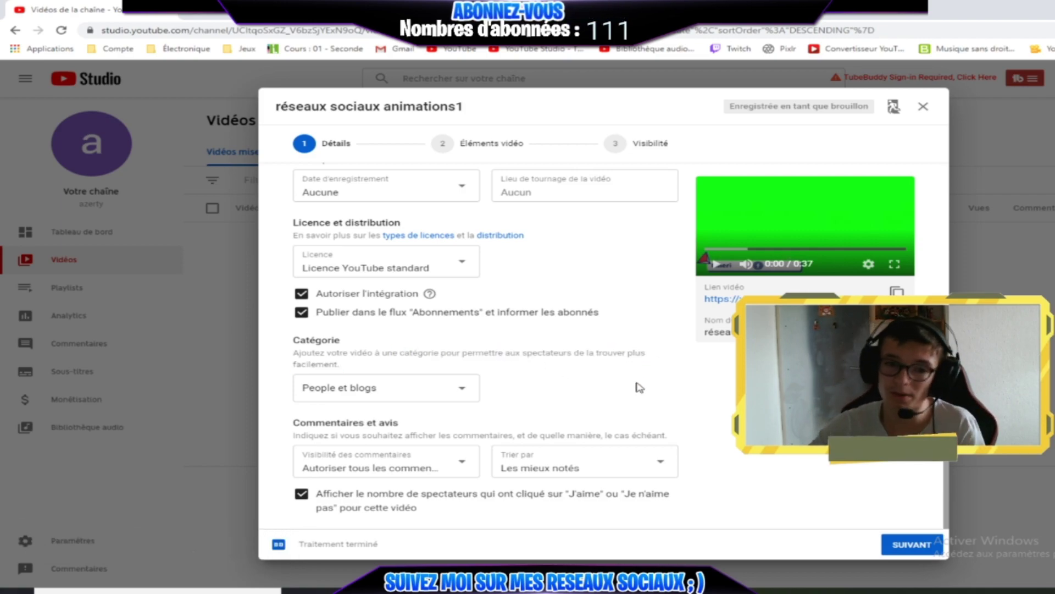
pyautogui.click(417, 401)
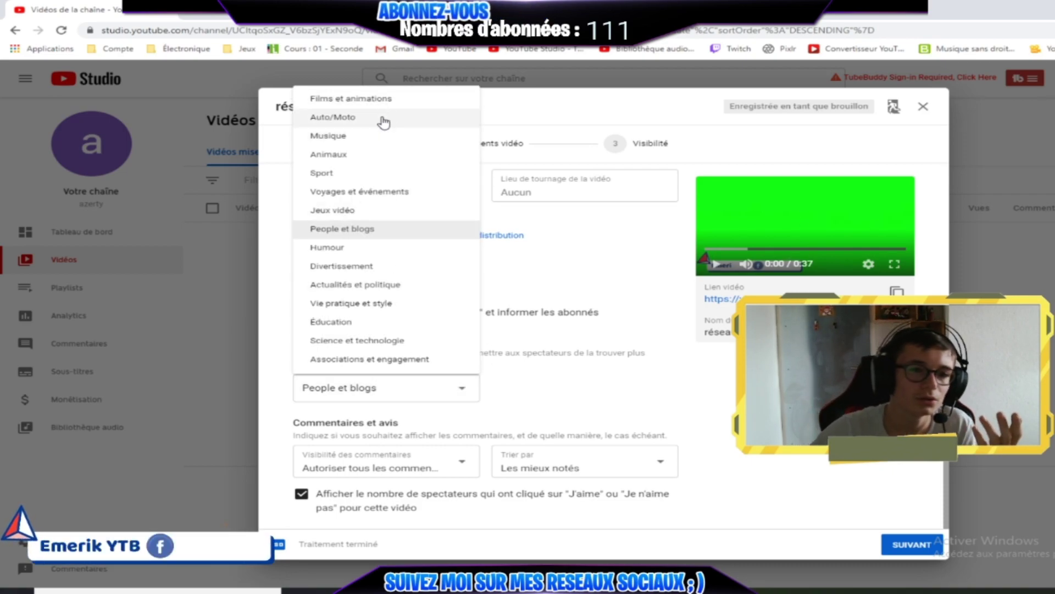
pyautogui.click(388, 99)
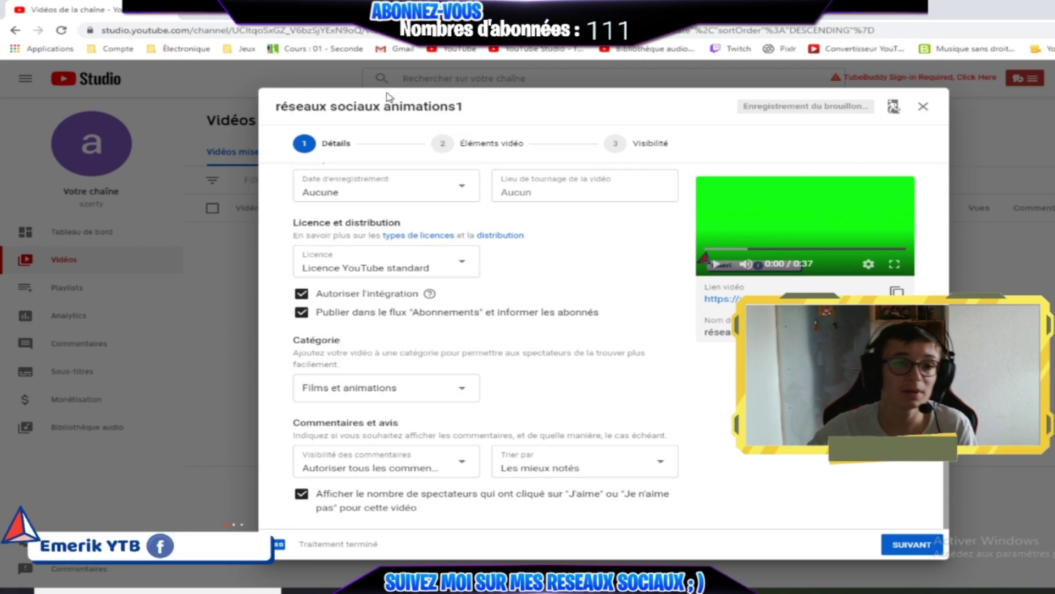
pyautogui.click(400, 393)
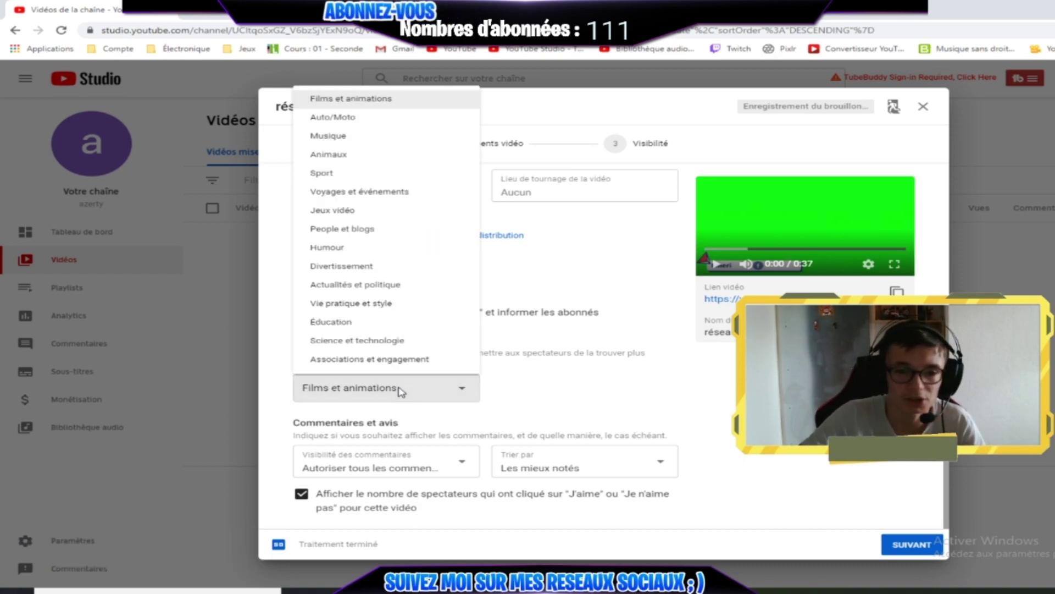
pyautogui.click(358, 220)
# Look up "mine" among the game titles, and set the video's game title to Fortnite instead
pyautogui.click(382, 430)
pyautogui.write('mibne')
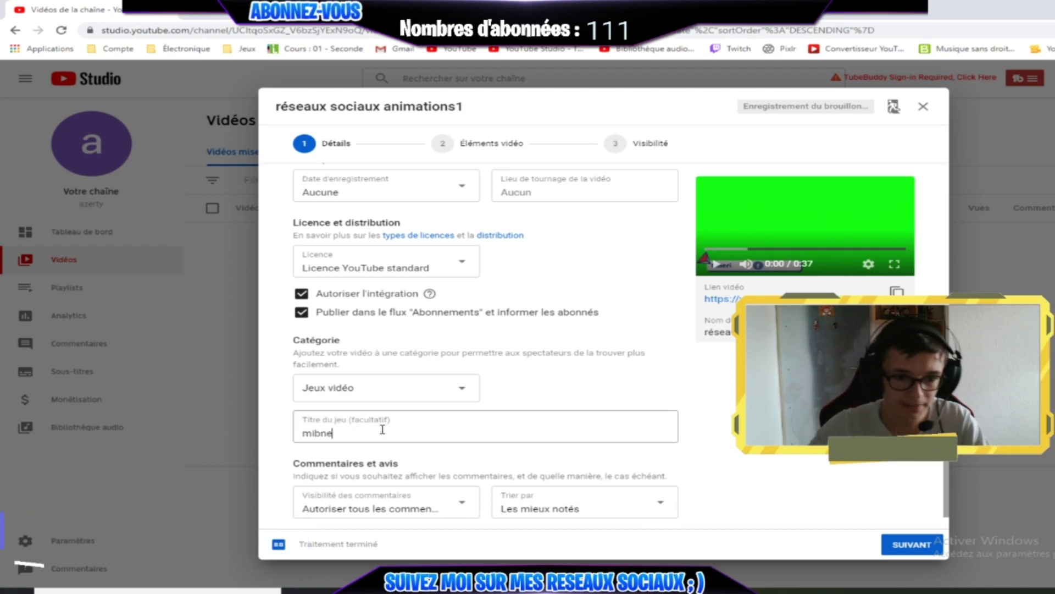
pyautogui.press('BackSpace')
pyautogui.press('BackSpace')
pyautogui.press('BackSpace')
pyautogui.write('ne')
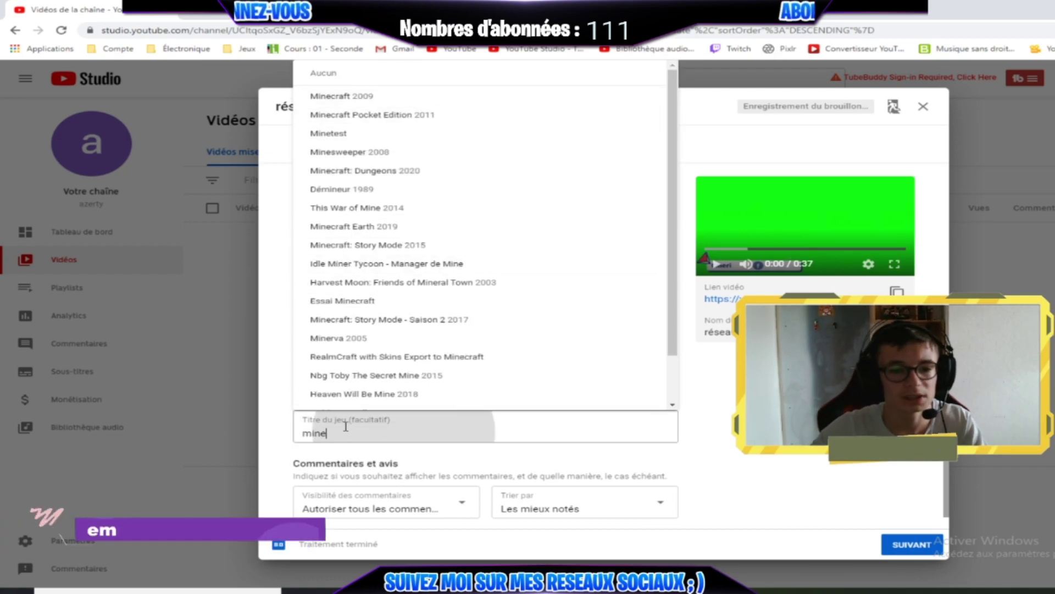
pyautogui.doubleClick(366, 427)
pyautogui.write('fortn')
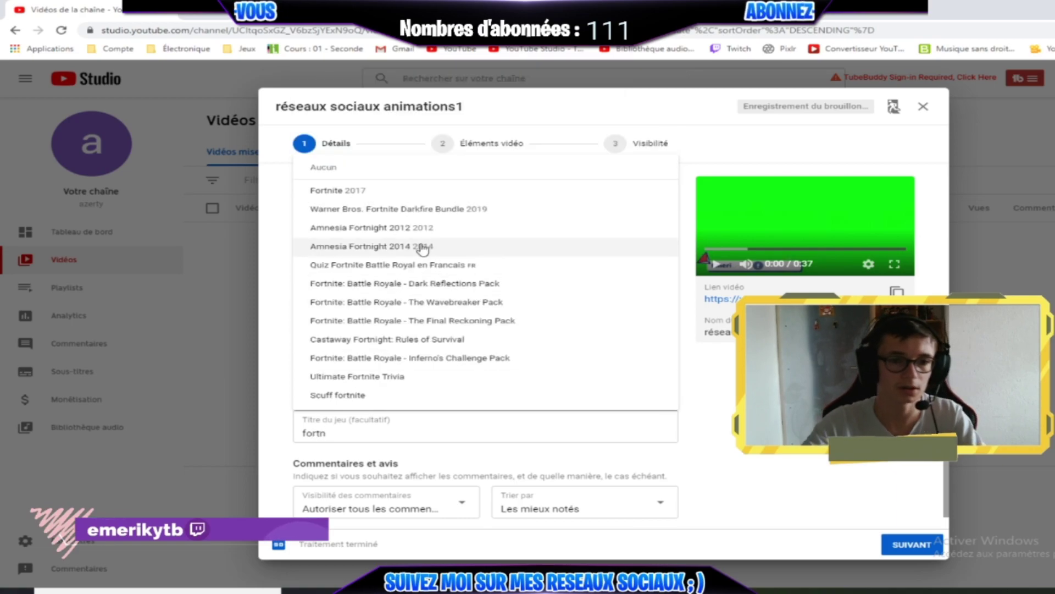
pyautogui.click(377, 190)
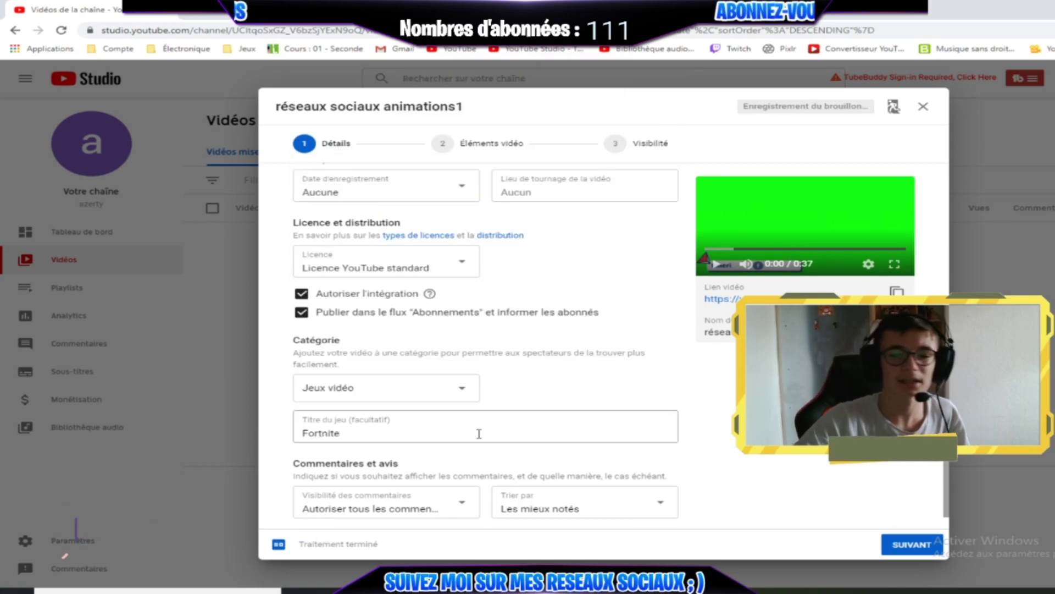
# Look up "tube" and try Tube Tycoon as the game title, and reset the game title to Aucun
pyautogui.moveTo(479, 434); pyautogui.dragTo(295, 436)
pyautogui.write('tube')
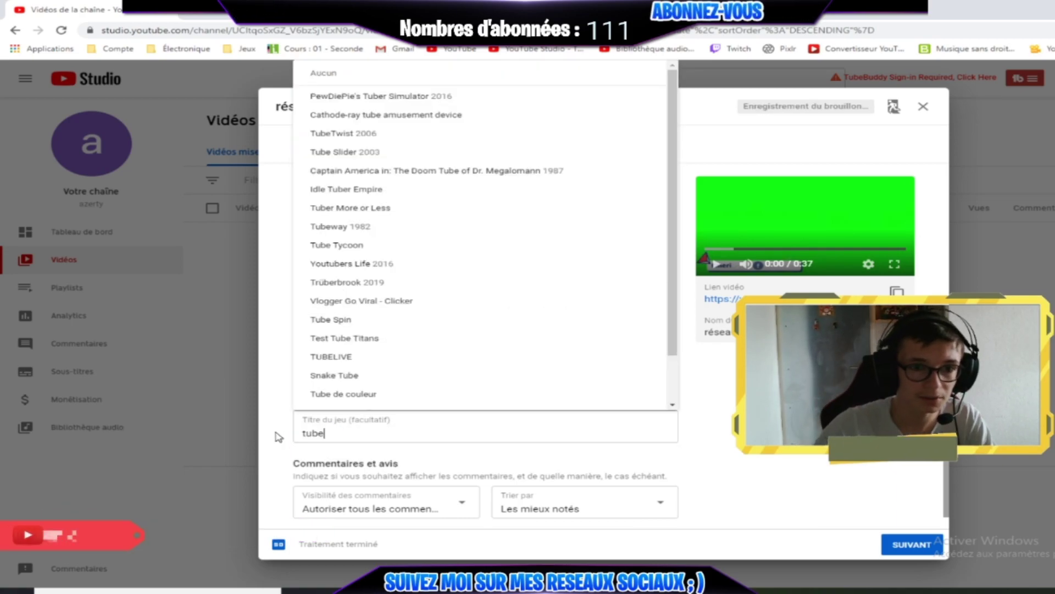
pyautogui.click(370, 246)
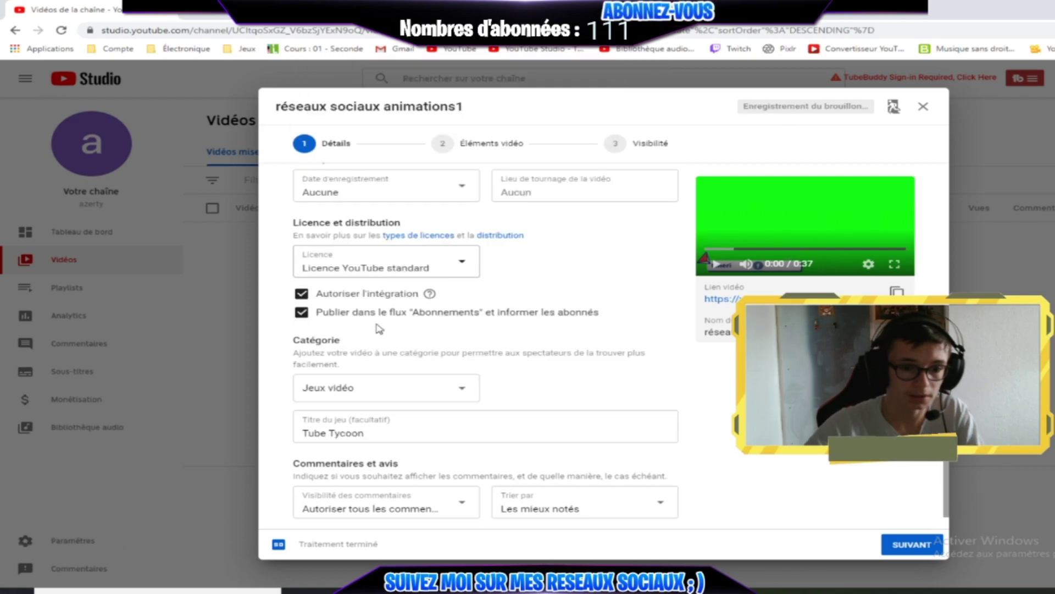
pyautogui.moveTo(369, 433); pyautogui.dragTo(295, 432)
pyautogui.click(323, 455)
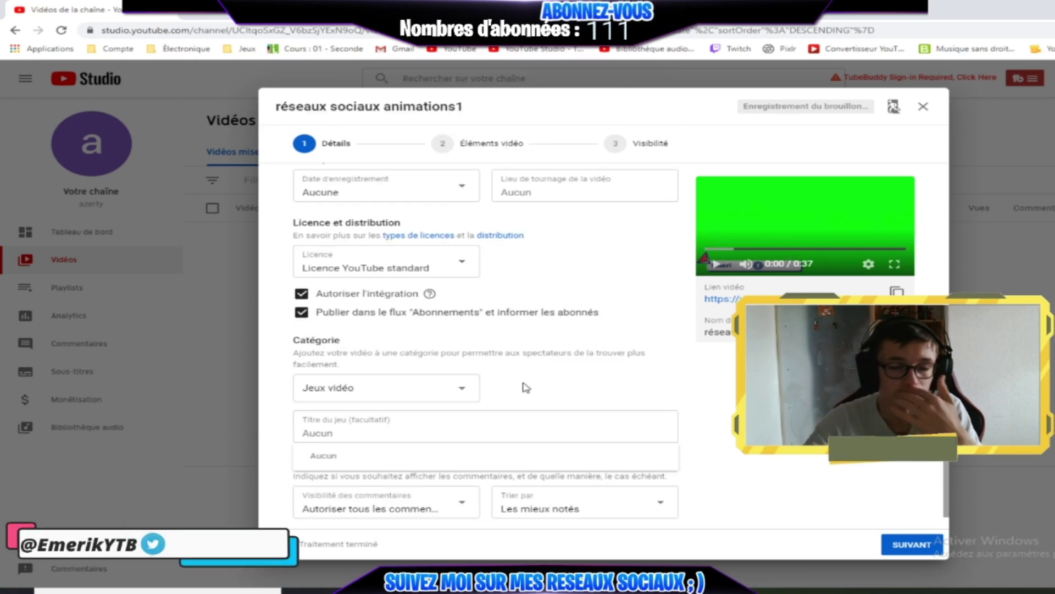
# Start an end screen from the video elements stage and add a Vidéo element to it
pyautogui.scroll(-1, 538, 384)
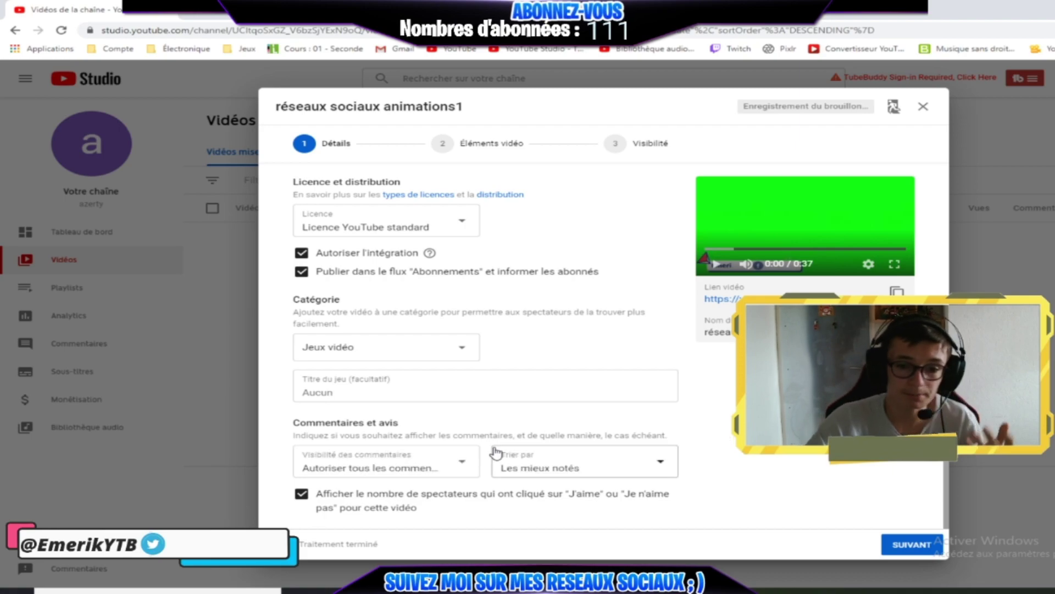
pyautogui.scroll(6, 497, 435)
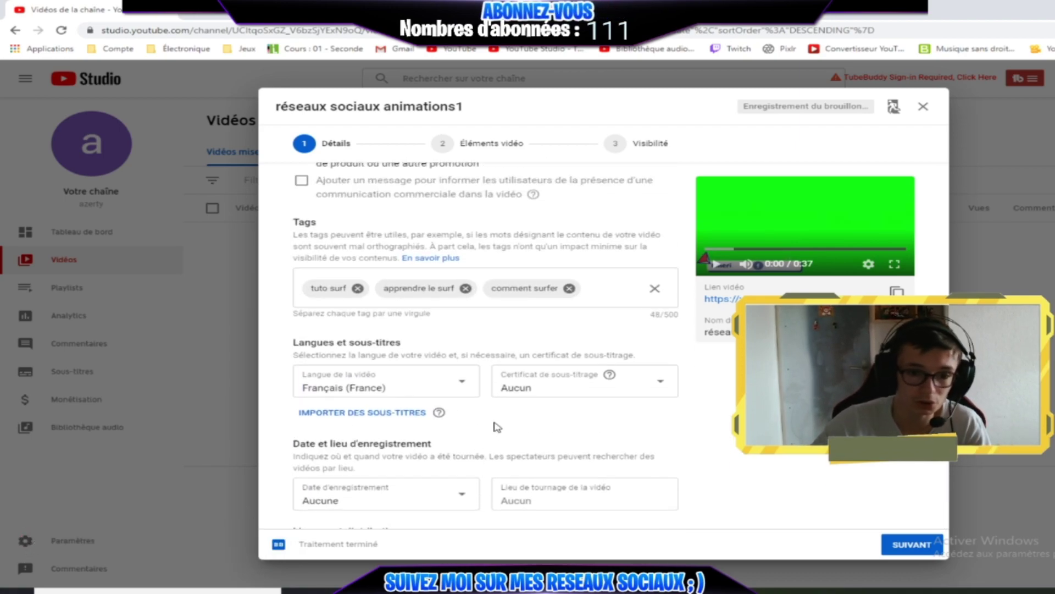
pyautogui.scroll(-4, 496, 427)
pyautogui.click(492, 143)
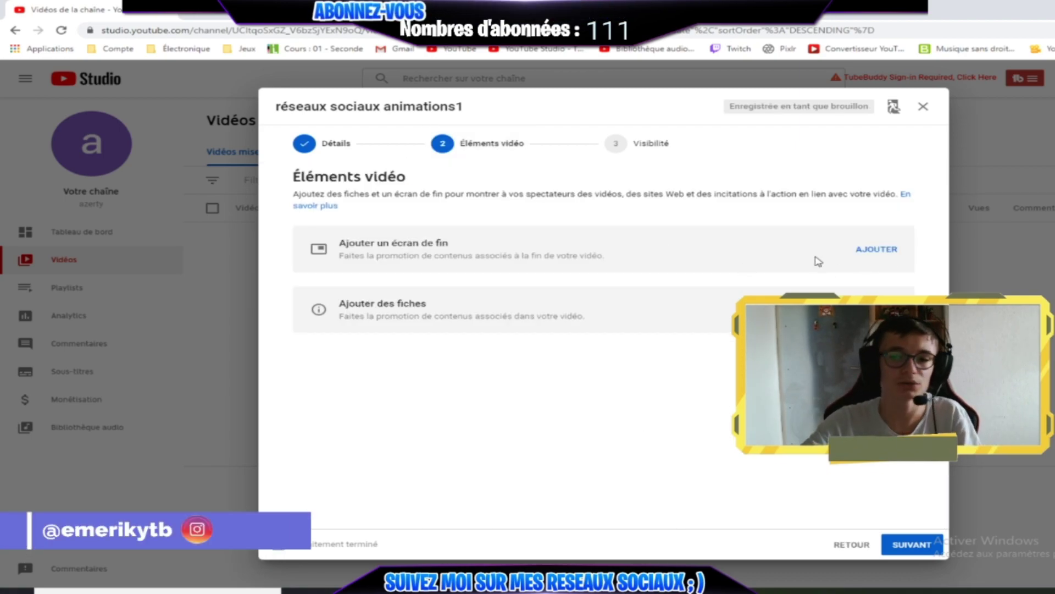
pyautogui.click(879, 249)
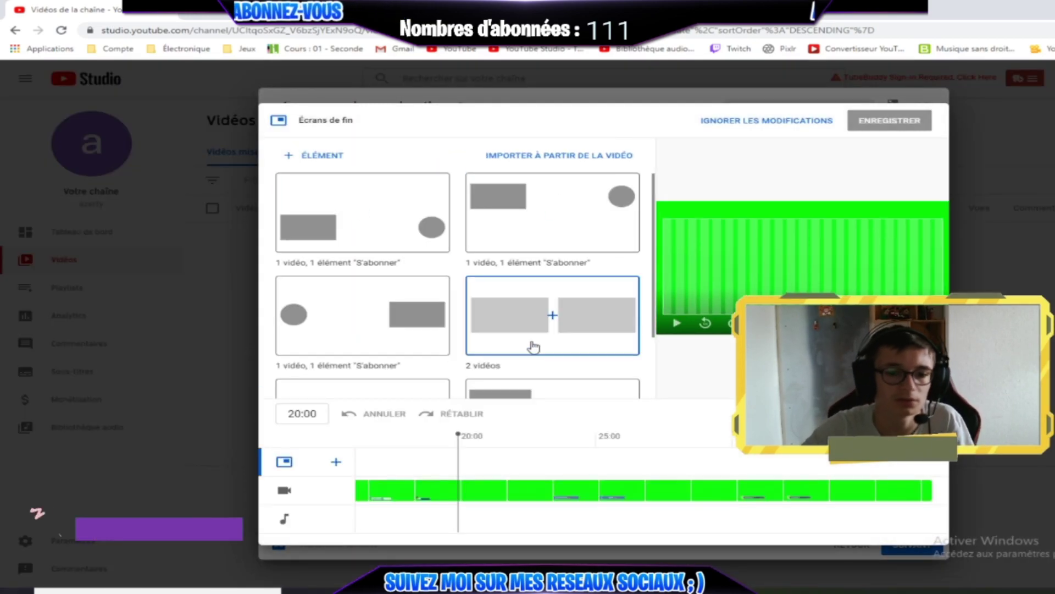
pyautogui.click(329, 158)
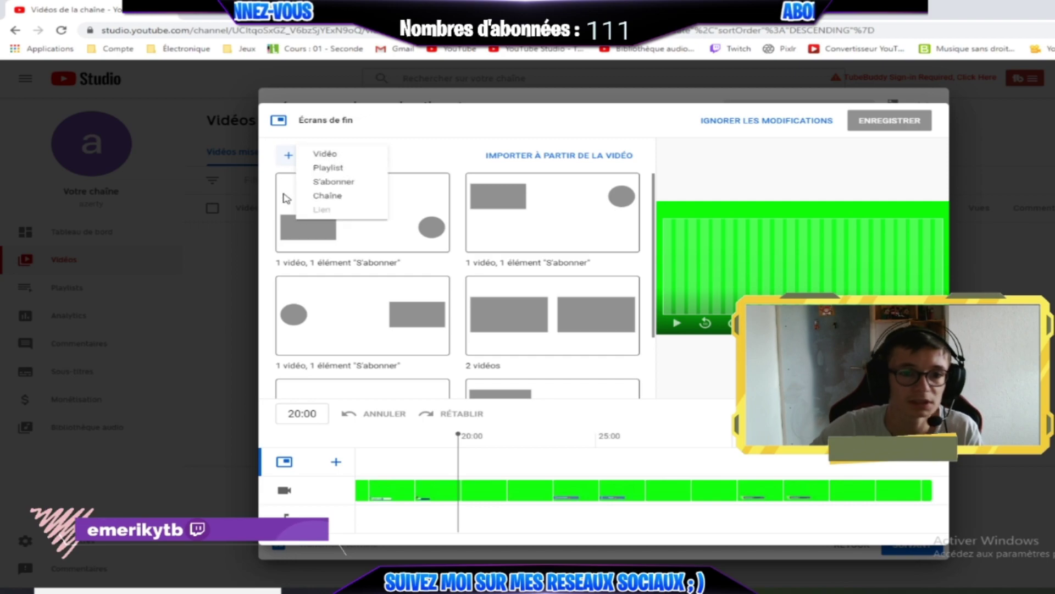
pyautogui.click(341, 155)
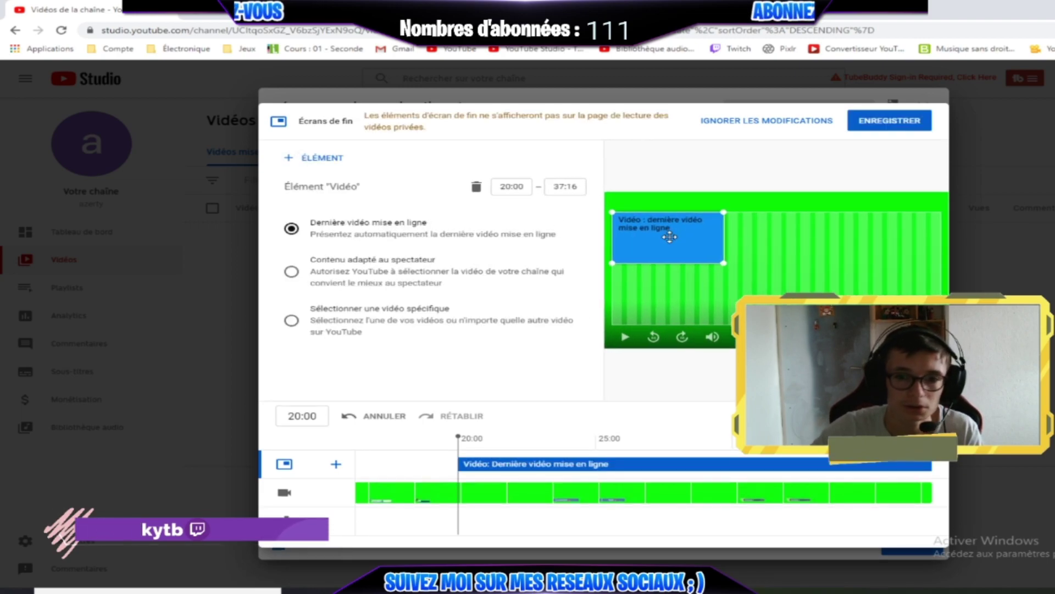
# Try Contenu adapté au spectateur and a specific video, and put the element back on Dernière vidéo mise en ligne in the frame's upper-right corner
pyautogui.click(348, 263)
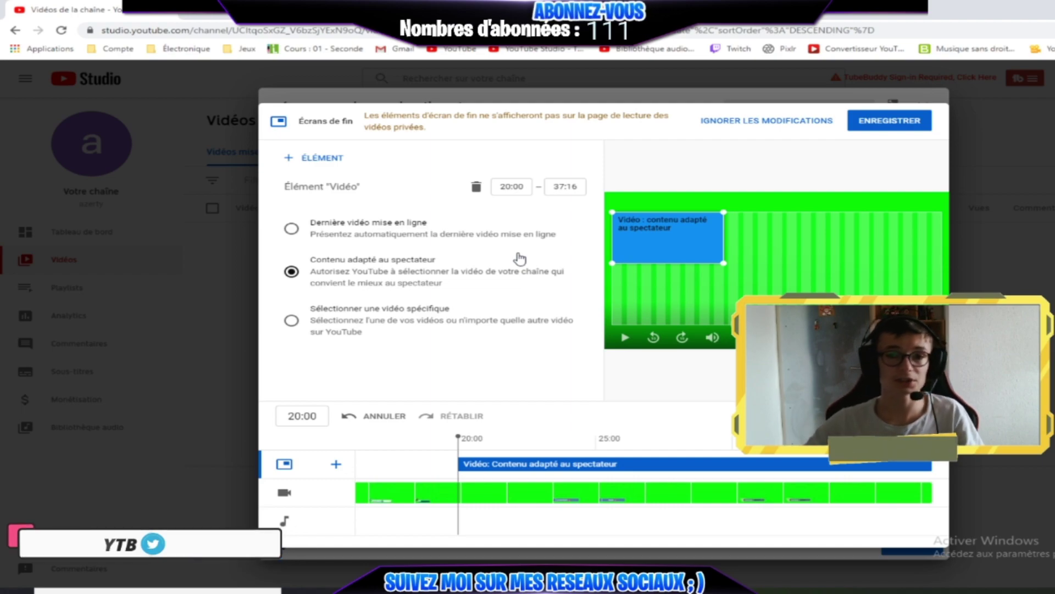
pyautogui.click(358, 317)
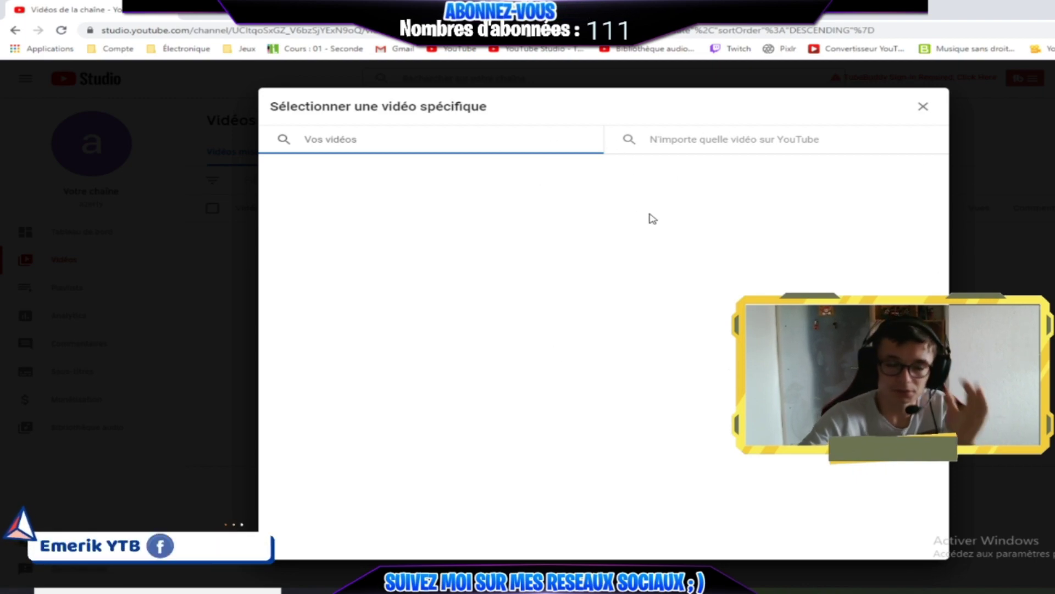
pyautogui.click(926, 108)
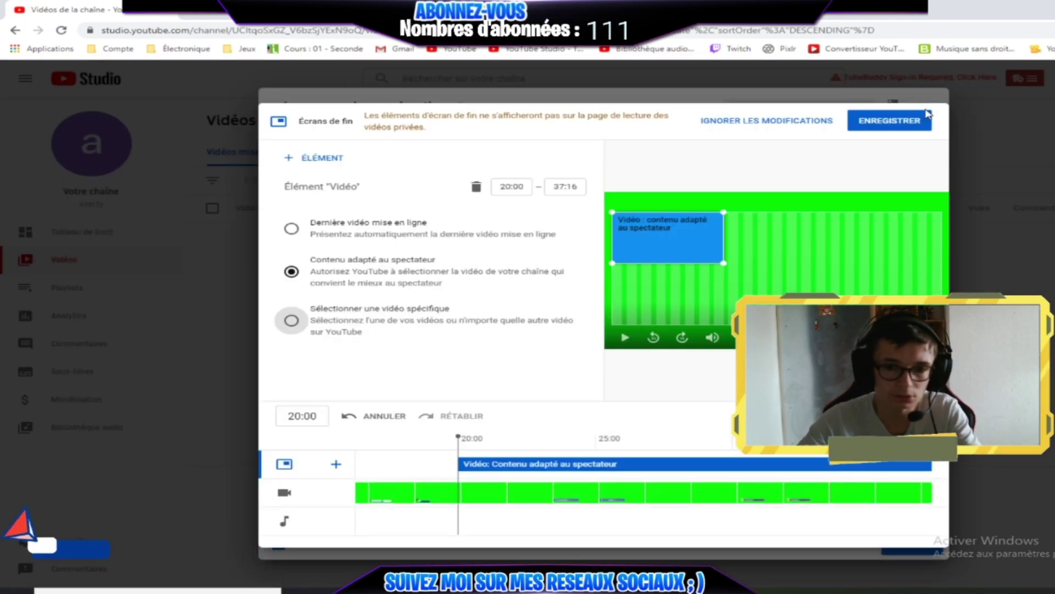
pyautogui.click(415, 228)
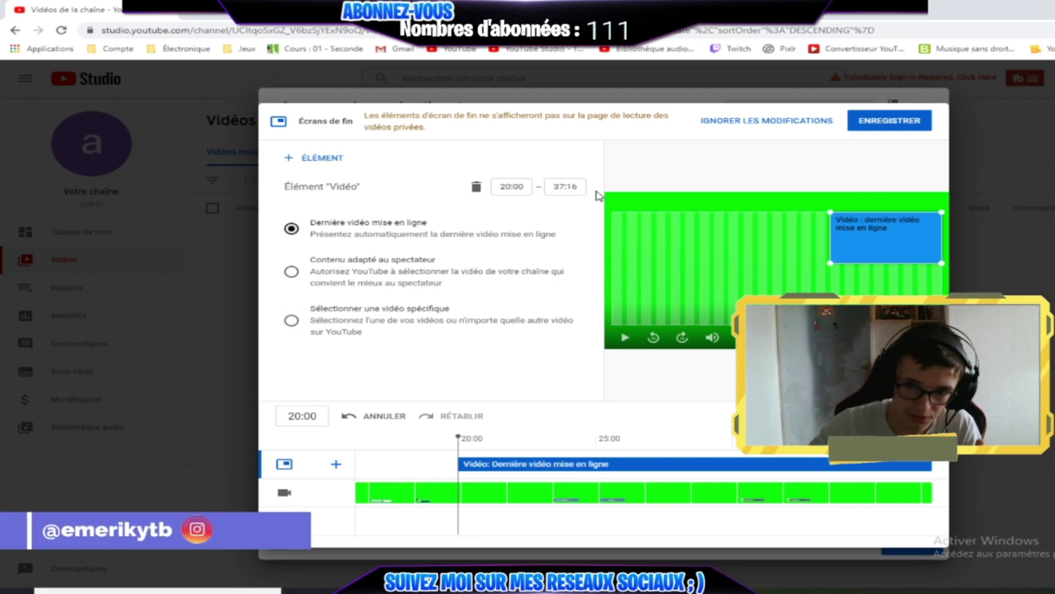
# Add a second Vidéo element showing Contenu adapté au spectateur below the first one, and a S'abonner element for the channel azerty
pyautogui.click(324, 158)
pyautogui.click(338, 158)
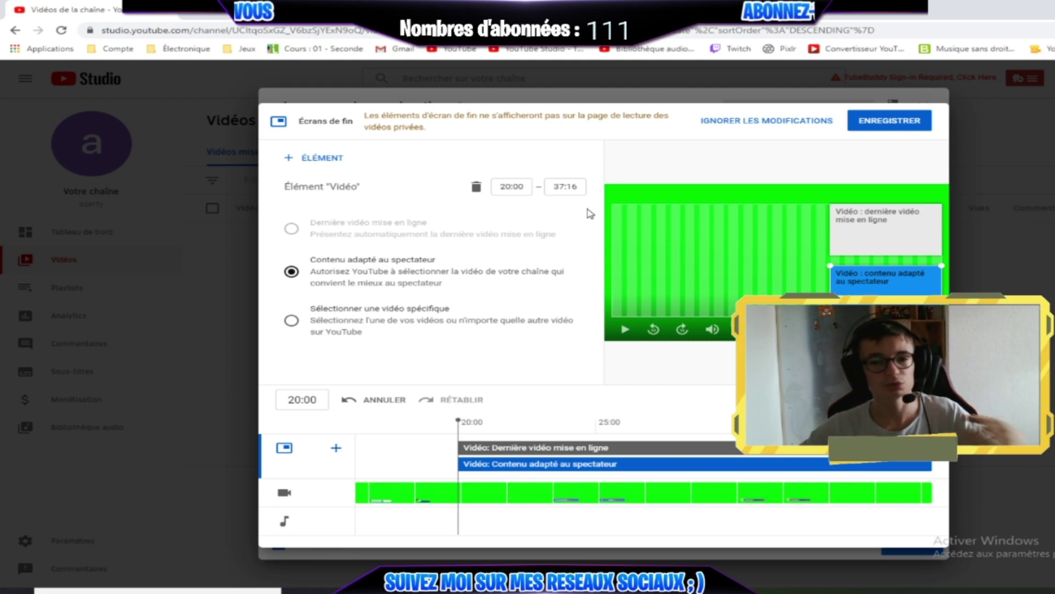
pyautogui.click(317, 158)
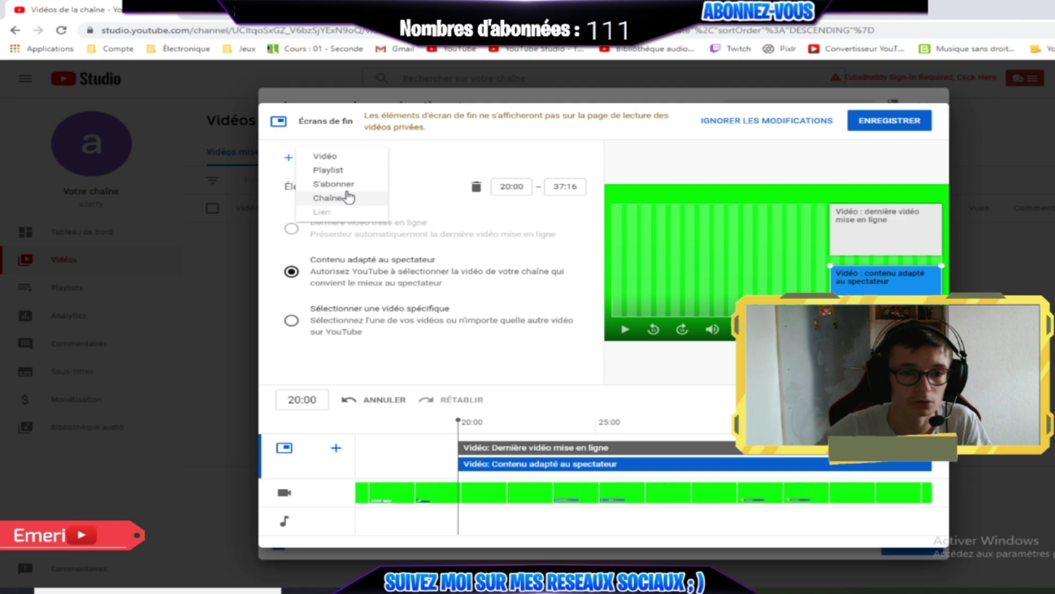
pyautogui.click(334, 184)
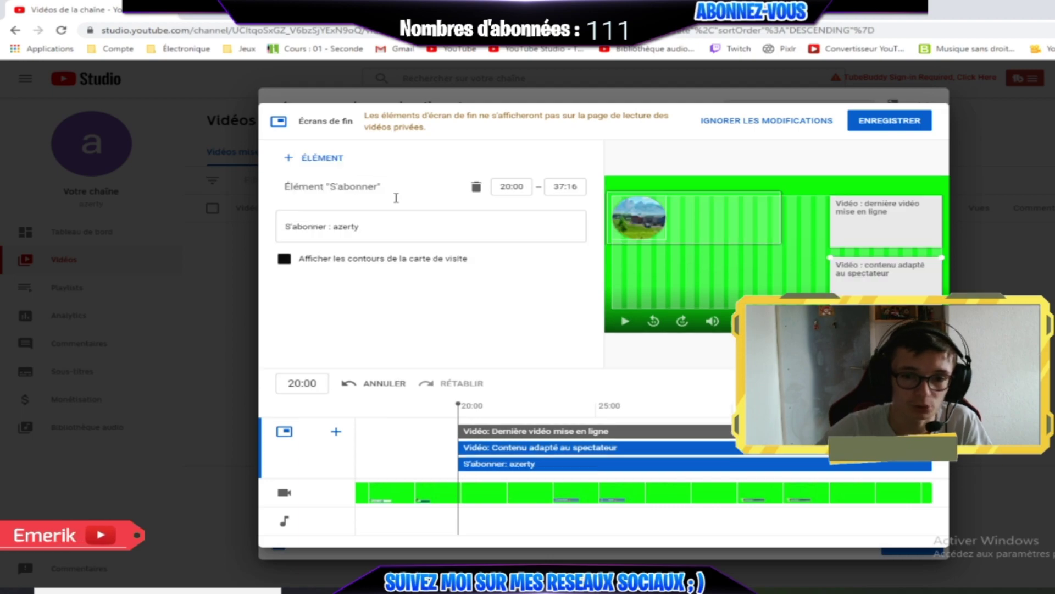
# Try adding a Chaîne element for the channel SQUEEZIE with the custom message "abonnez vous", and remove it from the end screen
pyautogui.click(332, 157)
pyautogui.click(340, 200)
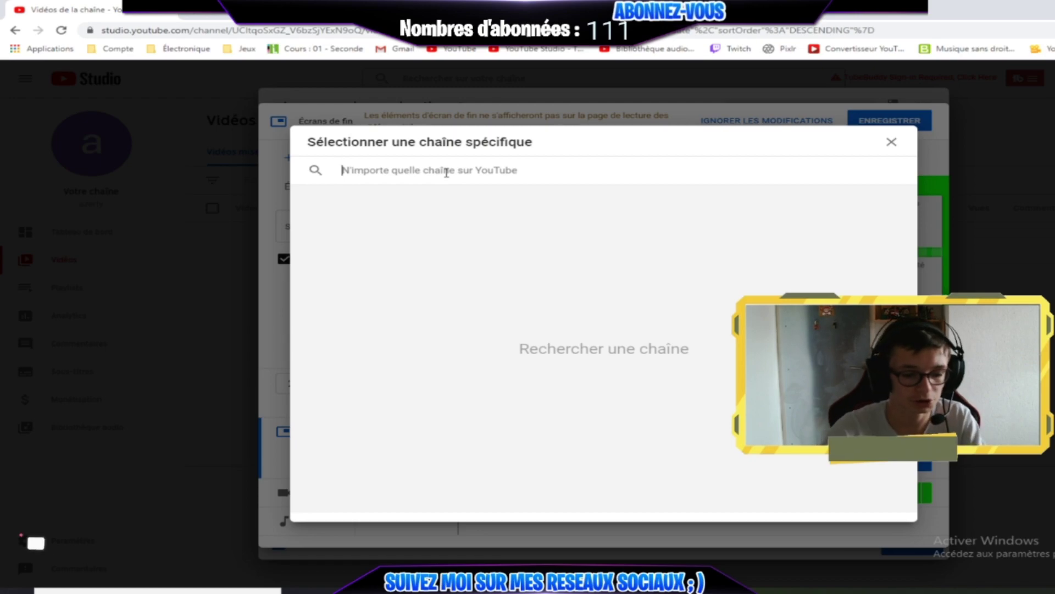
pyautogui.write('squee')
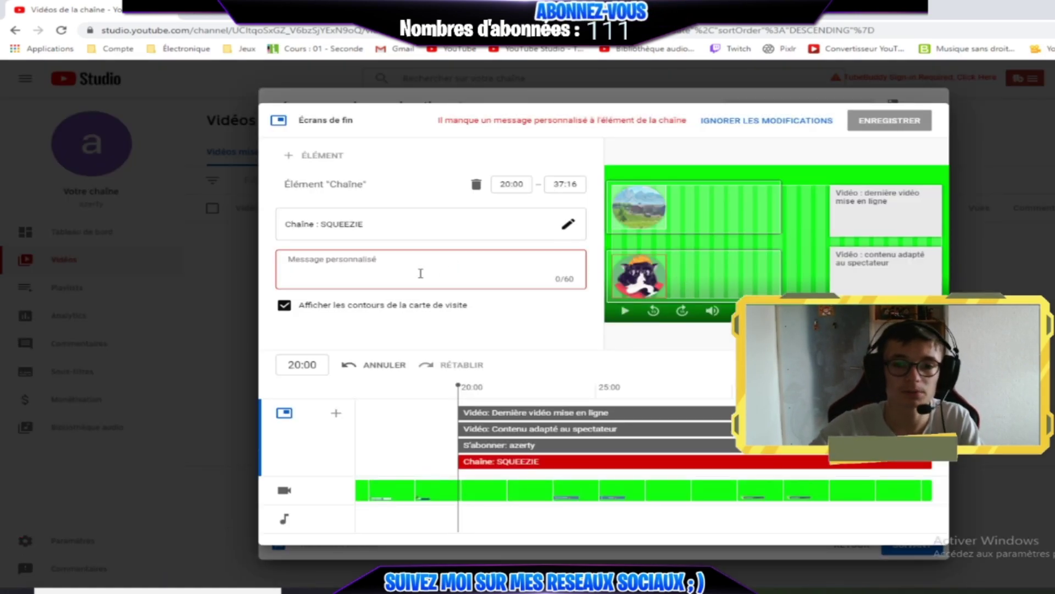
pyautogui.click(420, 273)
pyautogui.write('ab')
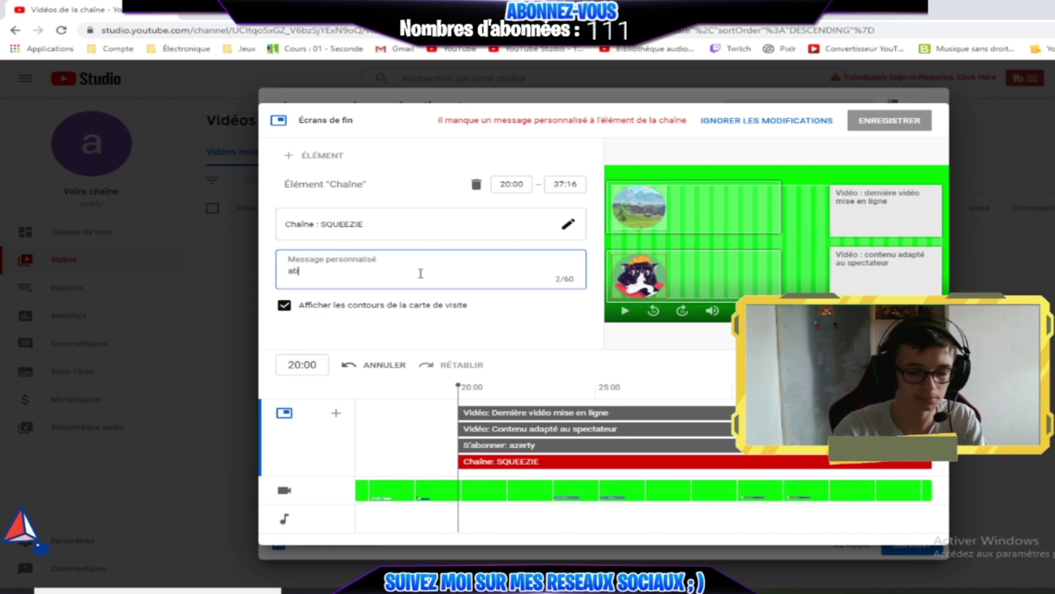
pyautogui.write('onnez vous')
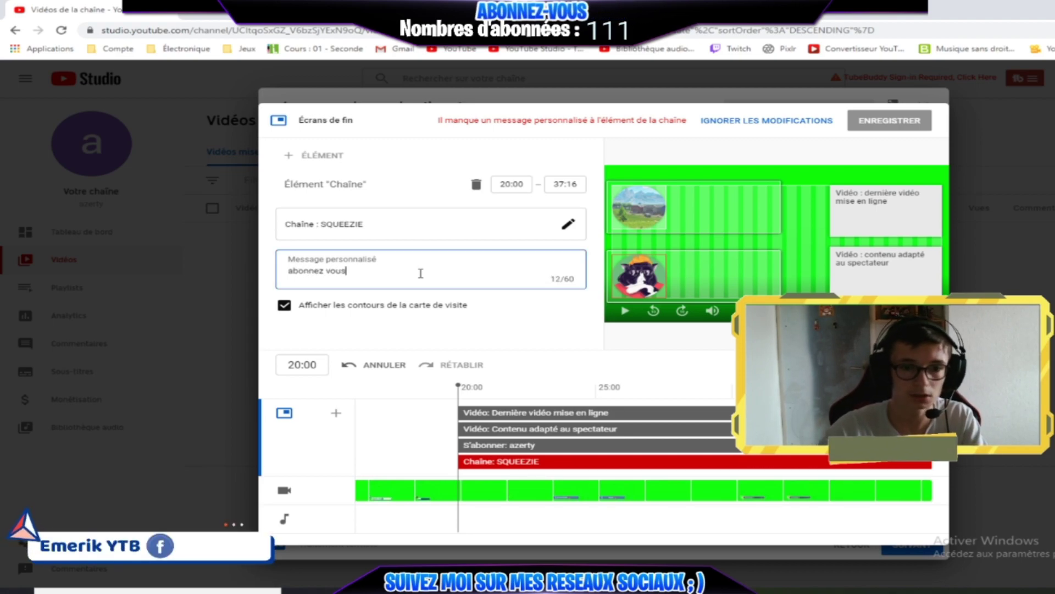
pyautogui.click(631, 272)
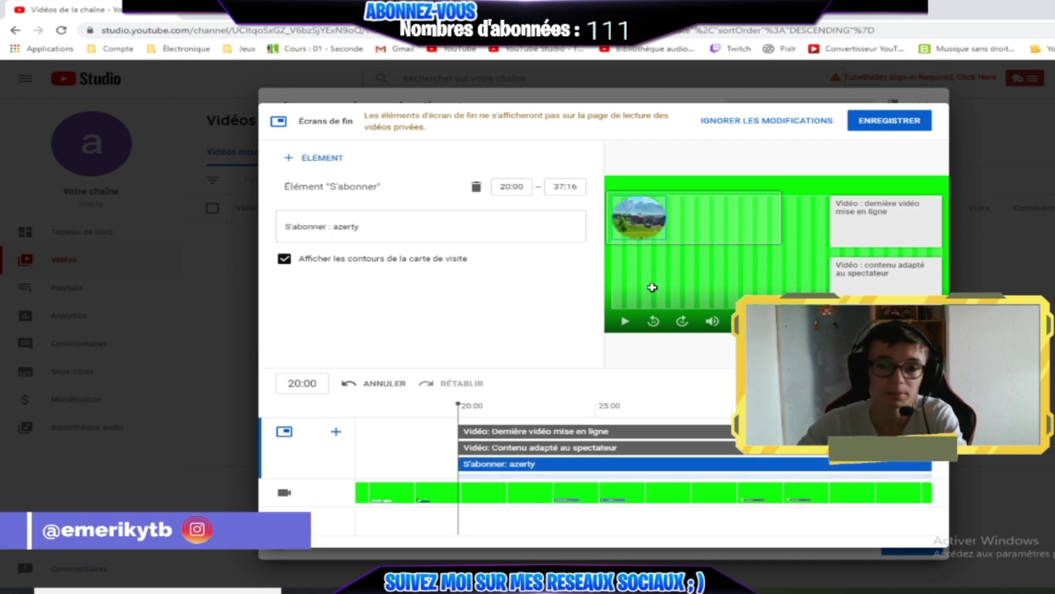
# Move the S'abonner element toward the middle of the frame and play the end screen preview
pyautogui.moveTo(639, 223); pyautogui.dragTo(671, 260)
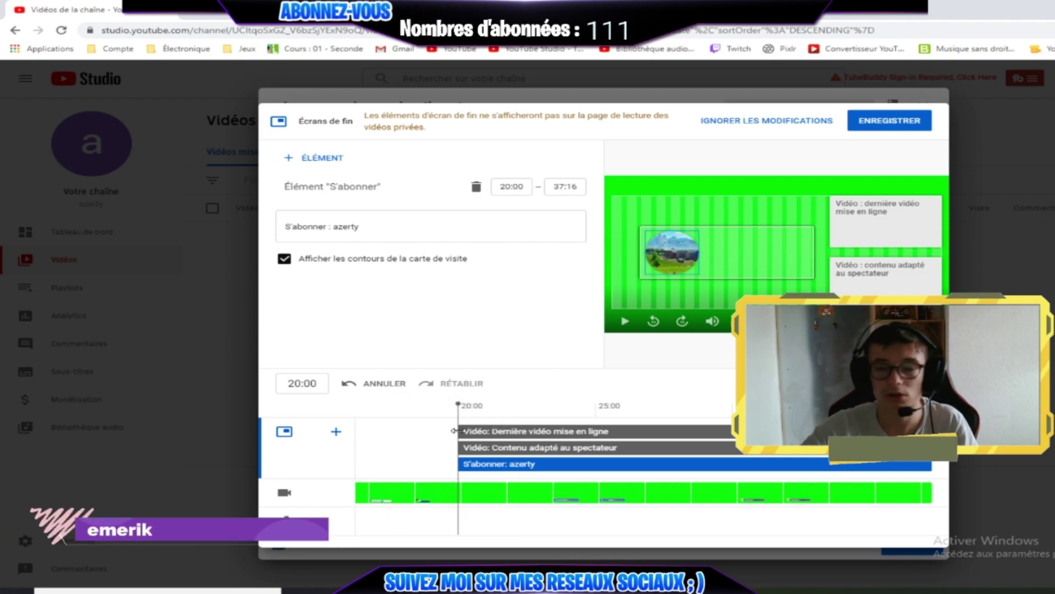
pyautogui.click(371, 405)
pyautogui.press('space')
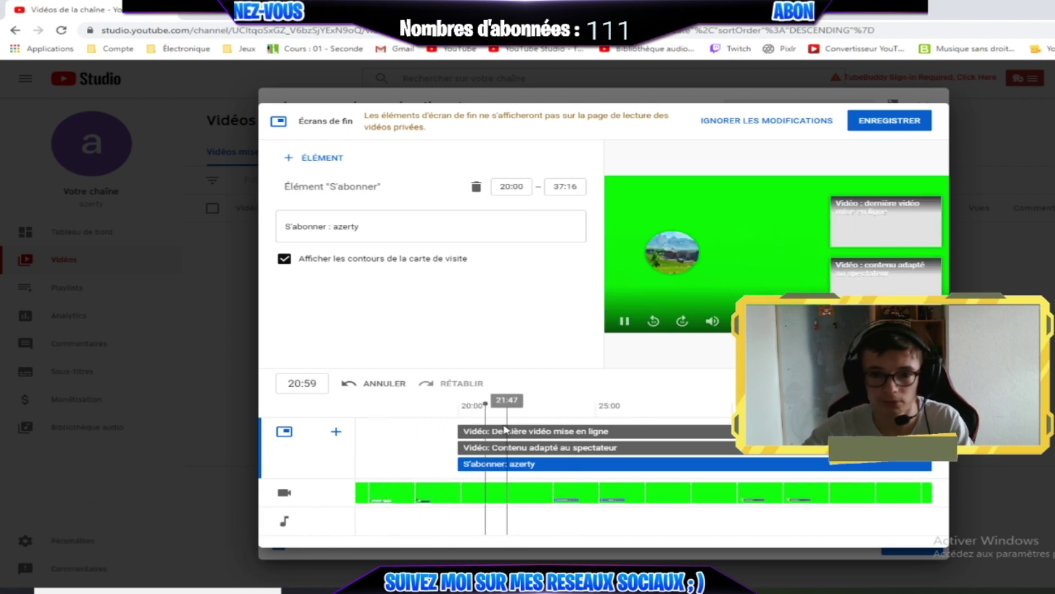
pyautogui.press('space')
# Delay the element starts to about 30:43 for the latest video, 27:48 for the adapted content and 29:16 for S'abonner, and save the end screen
pyautogui.click(454, 434)
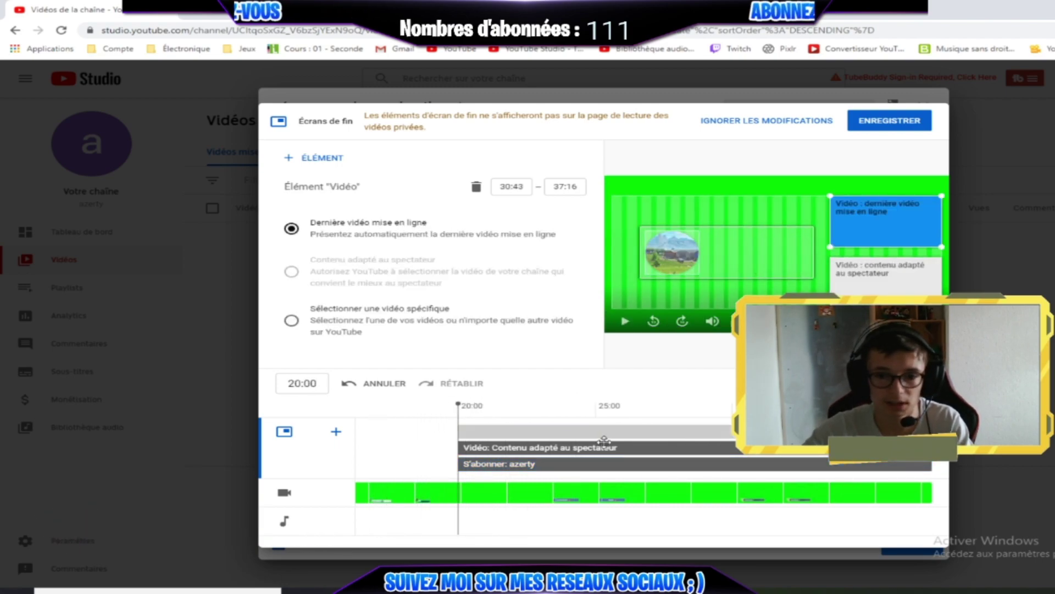
pyautogui.click(454, 448)
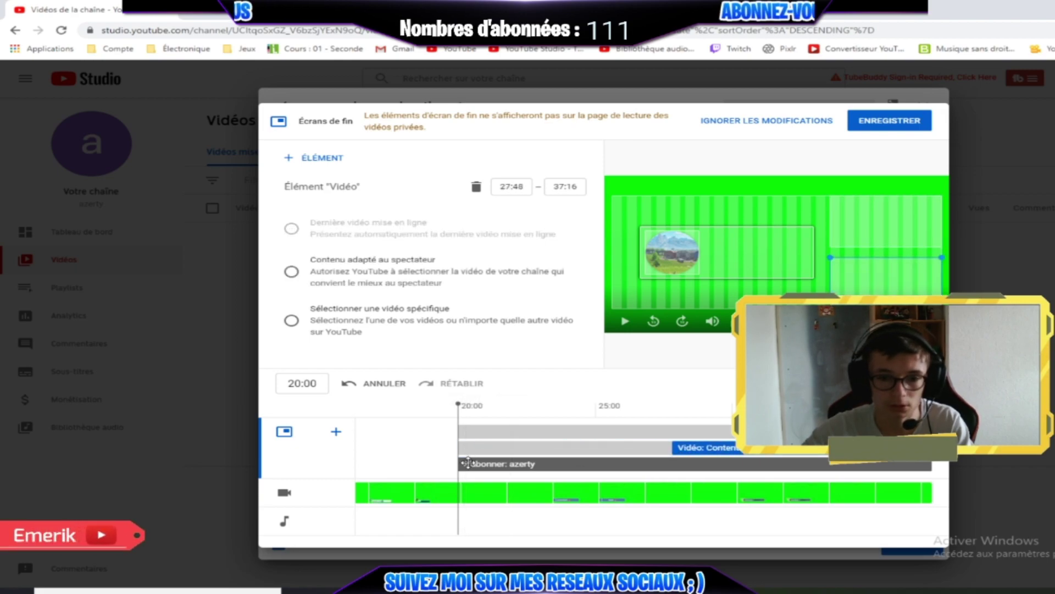
pyautogui.moveTo(454, 464); pyautogui.dragTo(713, 468)
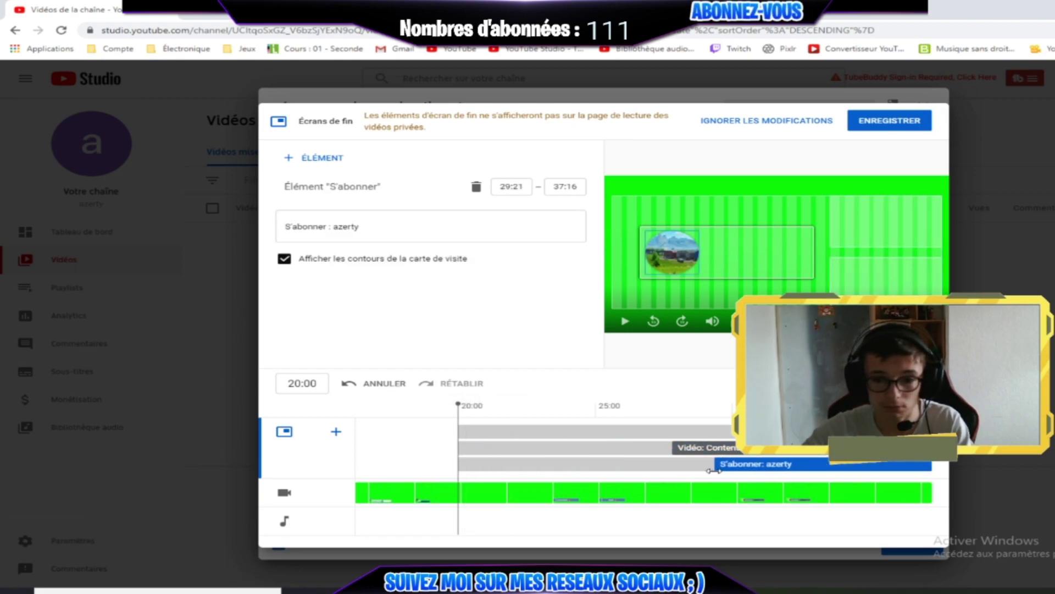
pyautogui.click(658, 410)
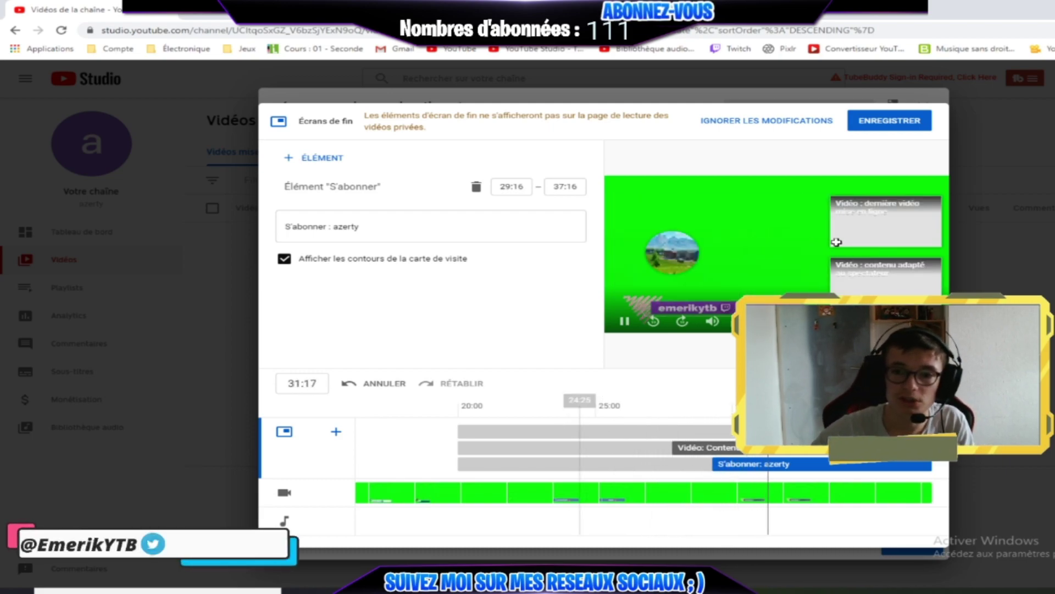
pyautogui.click(896, 122)
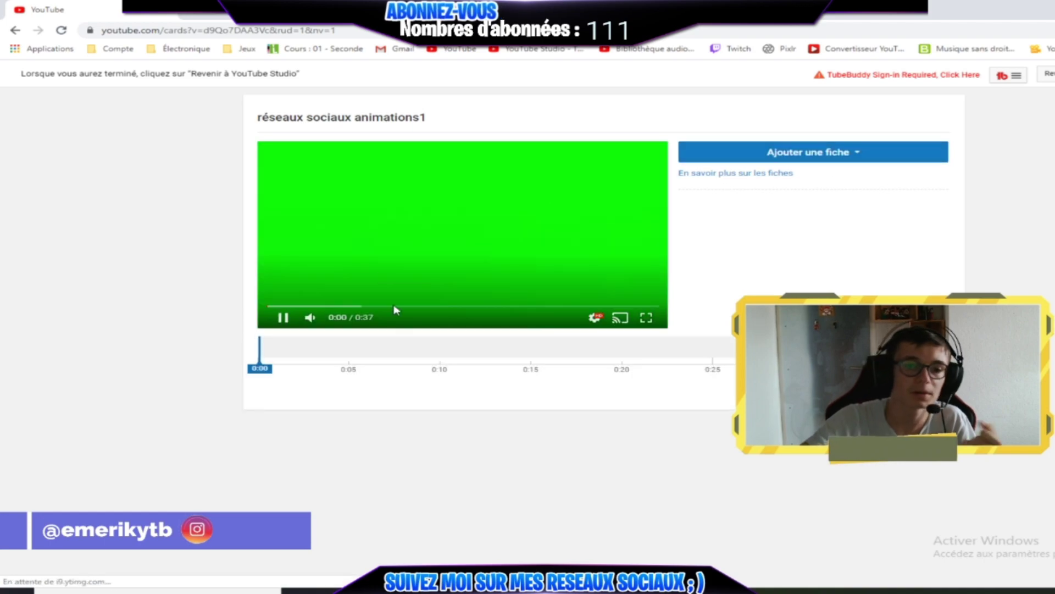
# Look at the Vidéo ou playlist card options at 0:14 in the card editor, and return to the upload without adding a card
pyautogui.click(416, 306)
pyautogui.click(780, 153)
pyautogui.click(727, 176)
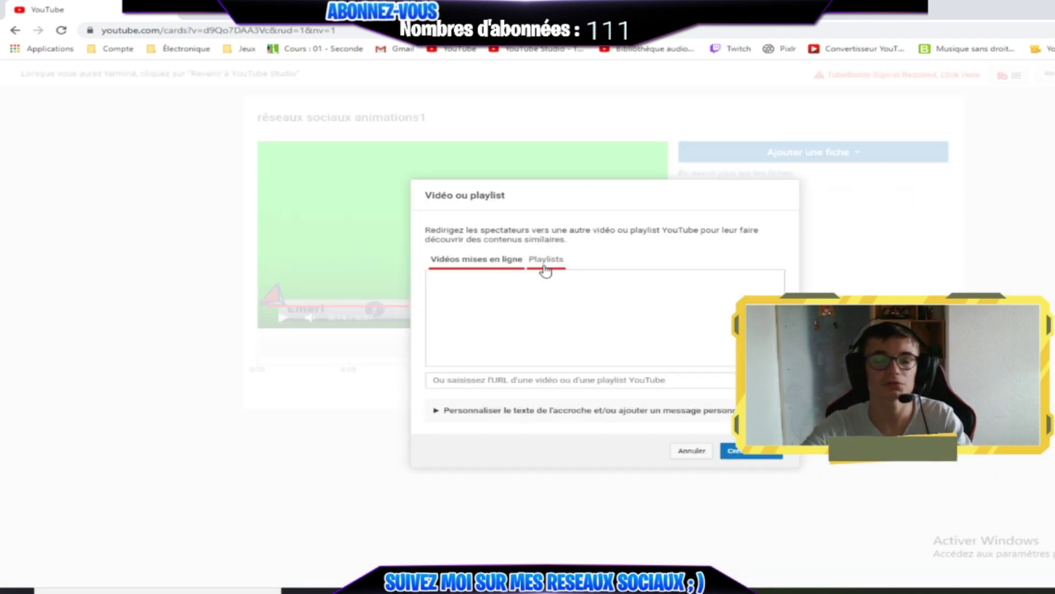
pyautogui.click(694, 453)
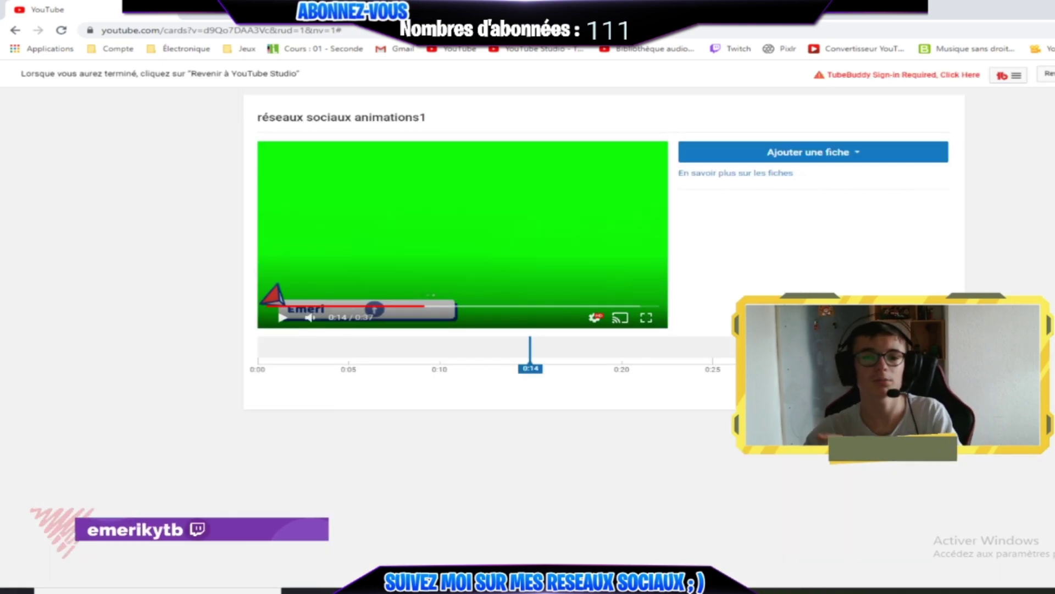
pyautogui.click(1049, 74)
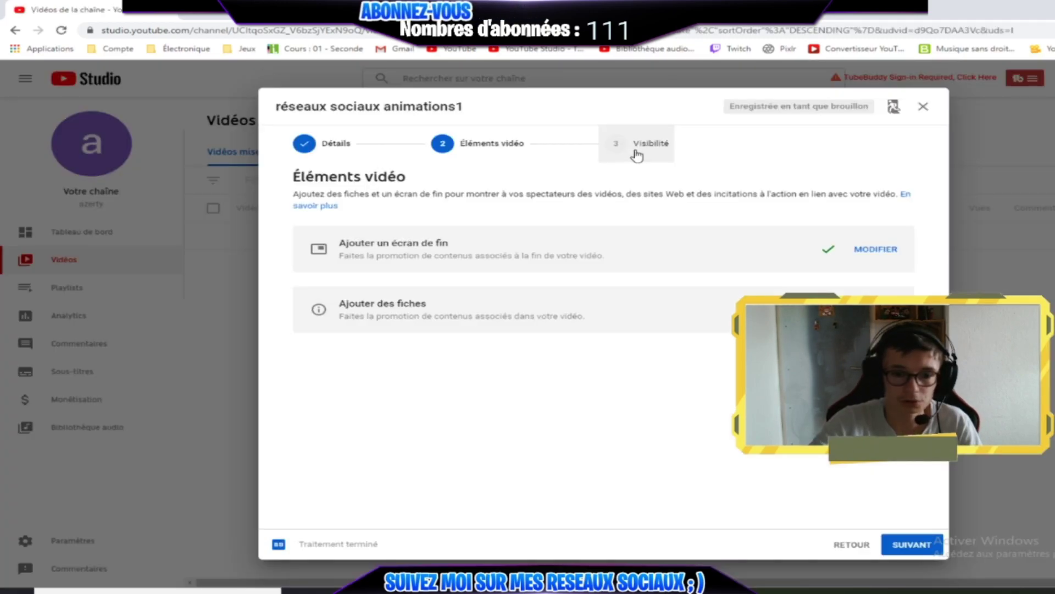
# Go to the Visibilité stage of the upload and try the Privée and Publique options for the video
pyautogui.click(637, 156)
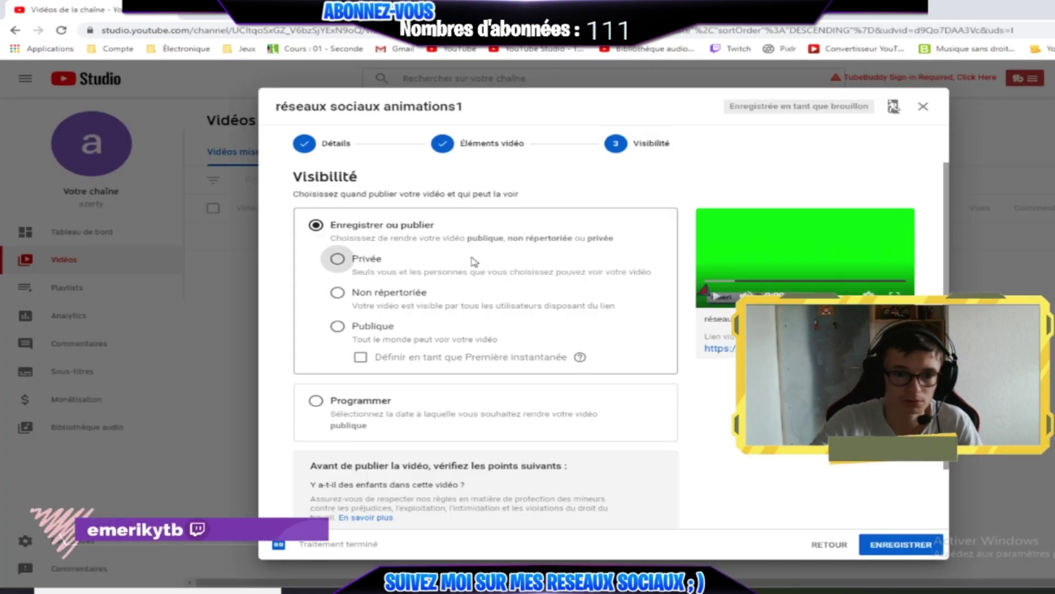
pyautogui.click(356, 259)
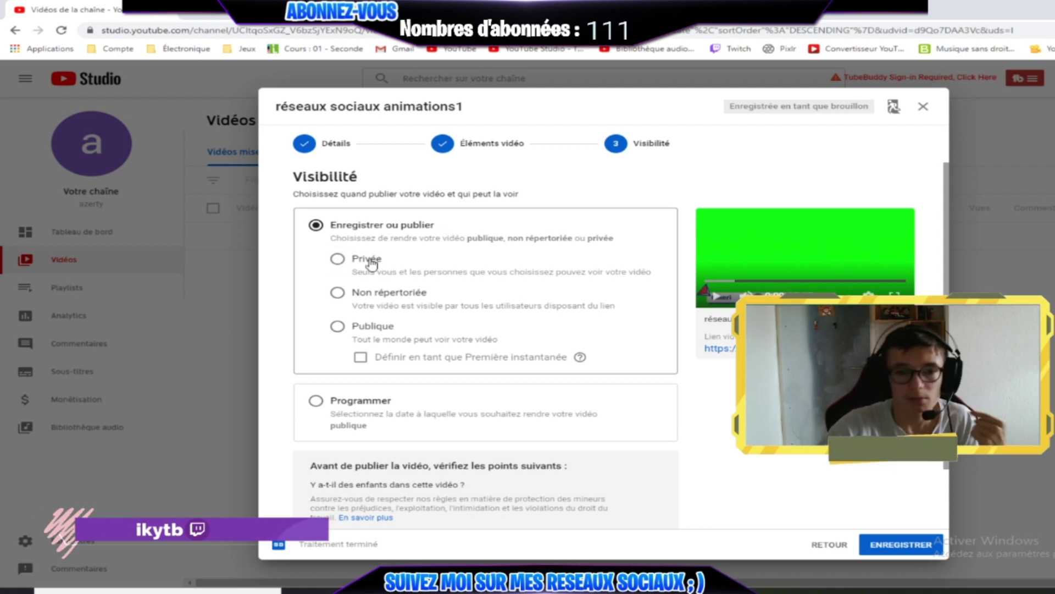
pyautogui.click(413, 305)
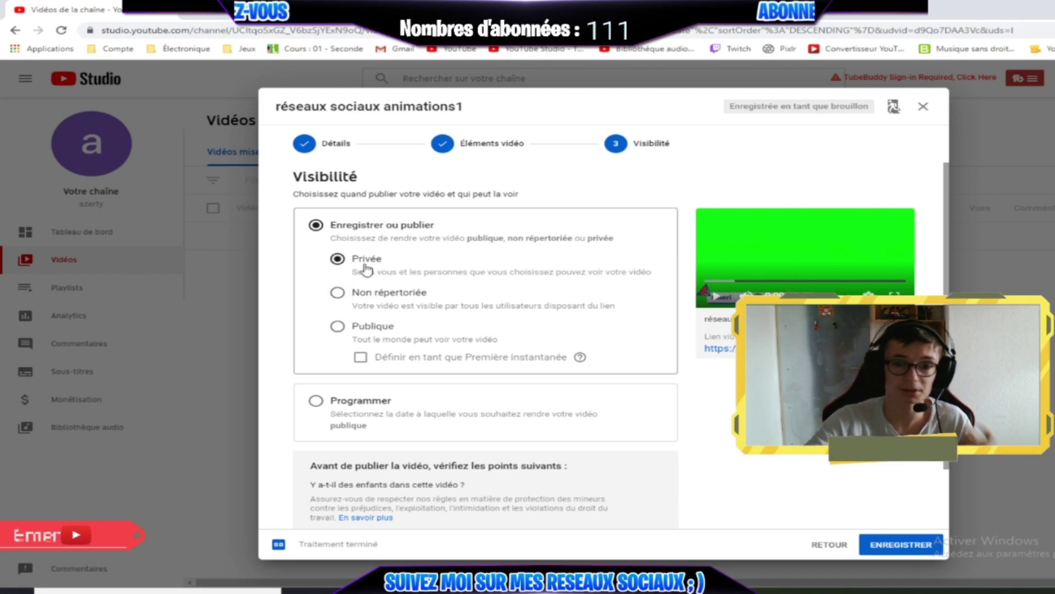
pyautogui.click(572, 271)
pyautogui.click(356, 326)
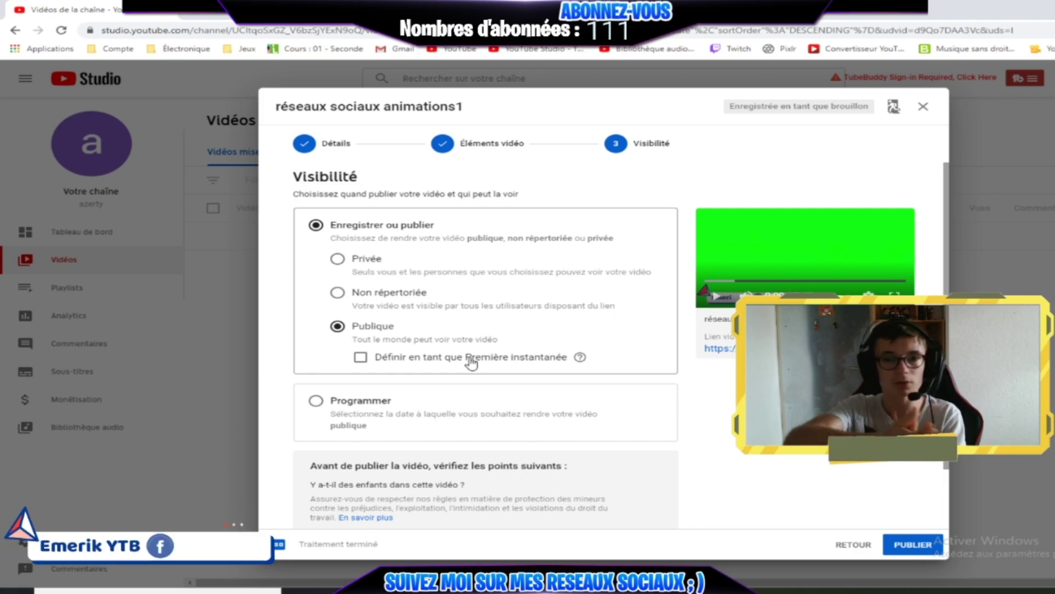
# Try scheduling the video for 24 juil. 2020 at 01:00 as a Première
pyautogui.click(347, 400)
pyautogui.click(385, 336)
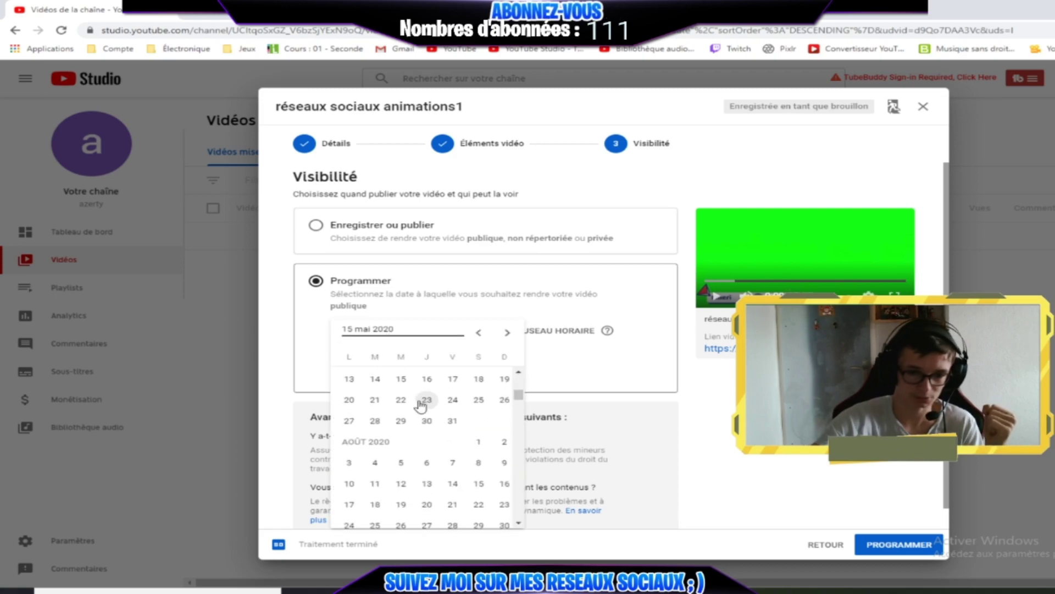
pyautogui.click(454, 407)
pyautogui.click(486, 330)
pyautogui.click(460, 148)
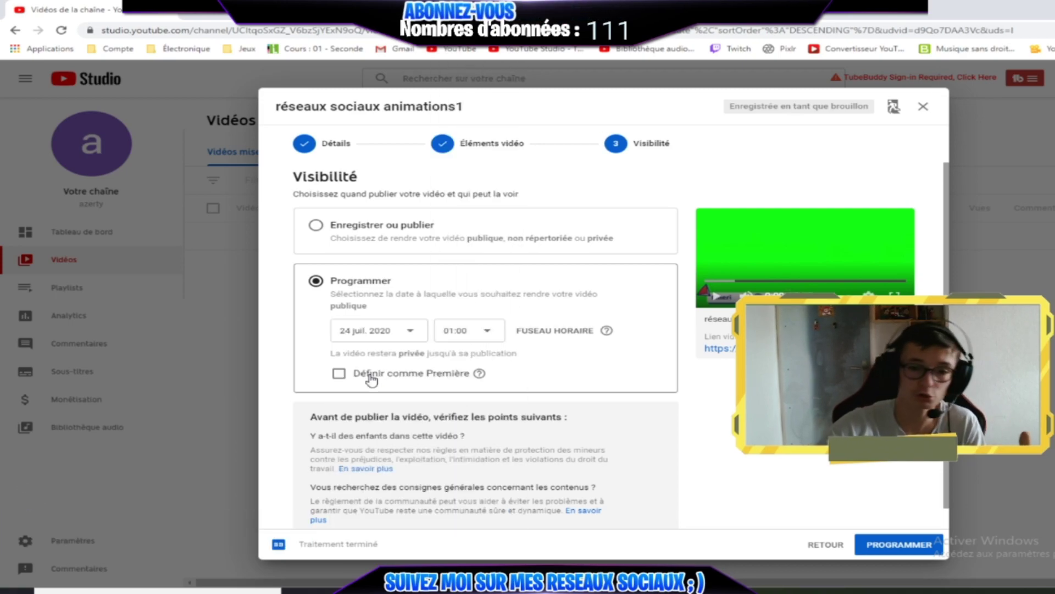
pyautogui.click(372, 379)
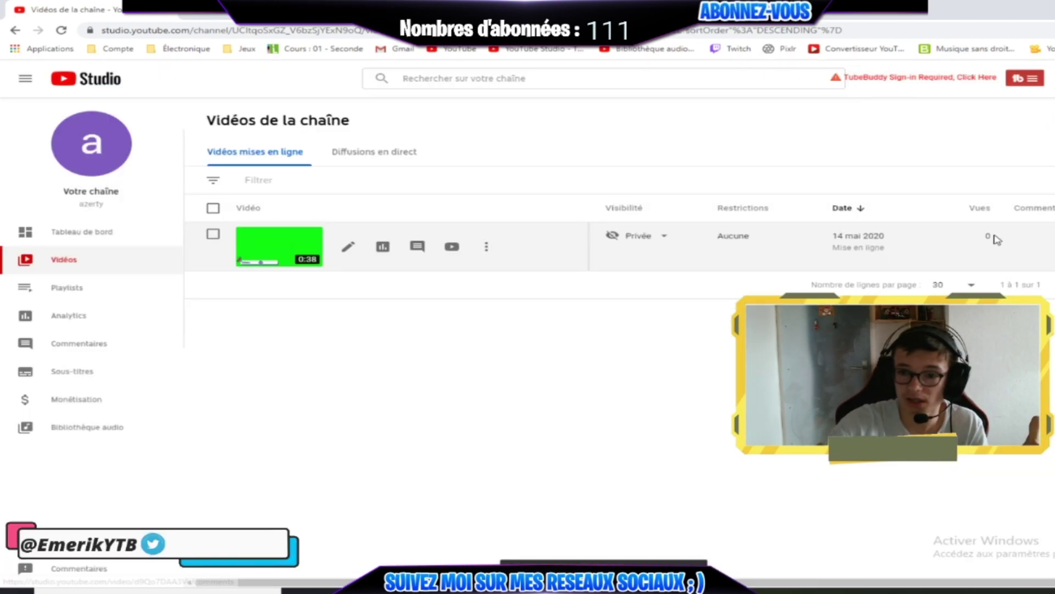
# Check the view count of the uploaded video and open the Branding section of the channel settings
pyautogui.doubleClick(988, 236)
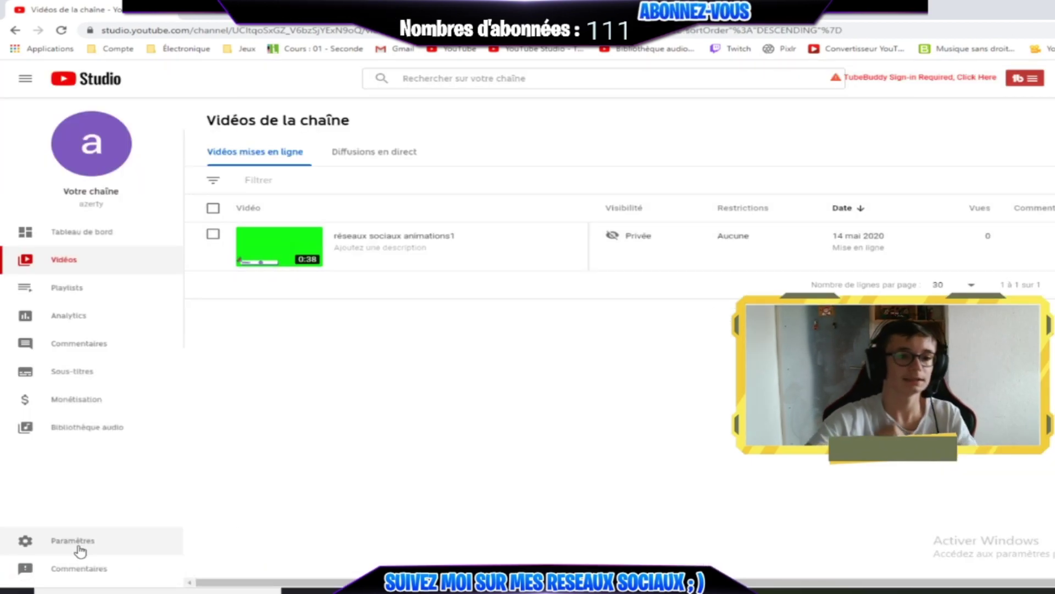
pyautogui.click(77, 543)
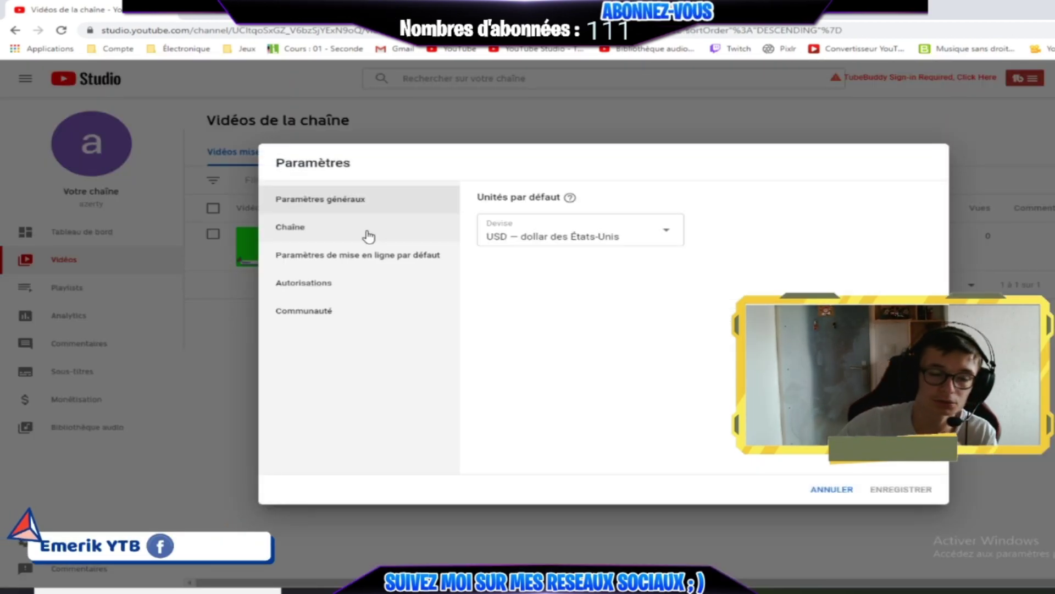
pyautogui.click(368, 236)
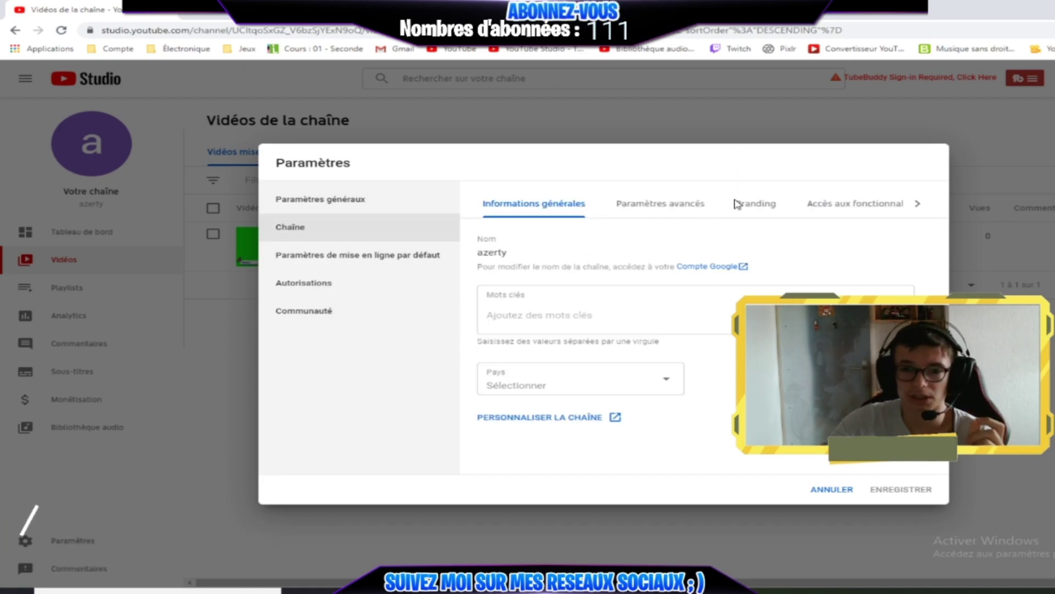
pyautogui.click(735, 204)
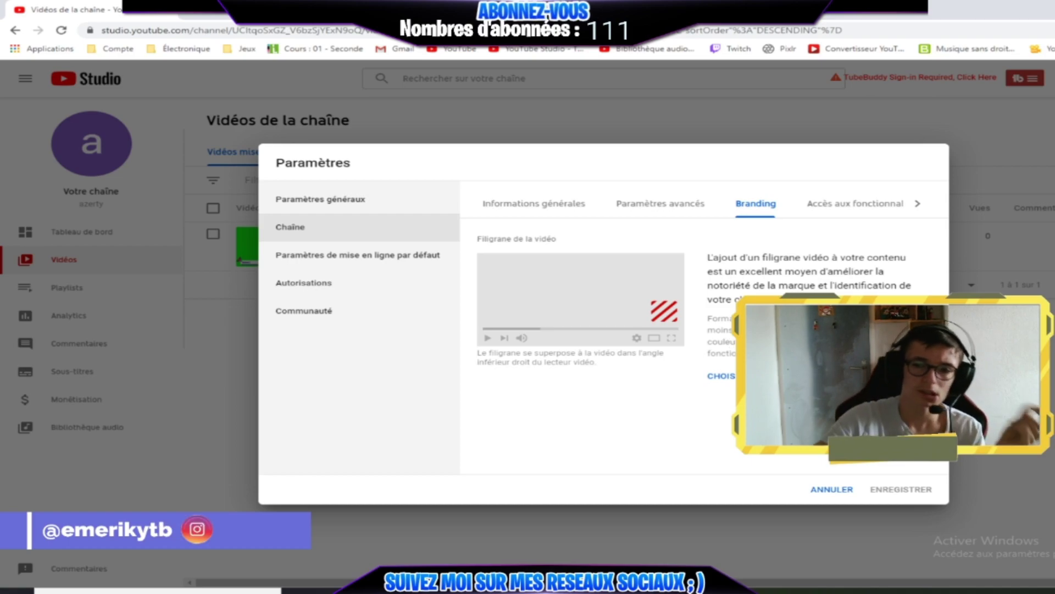
# Try the 1200px-Facebook_like_thumb image as the video watermark and browse other folders for a suitable image
pyautogui.click(493, 302)
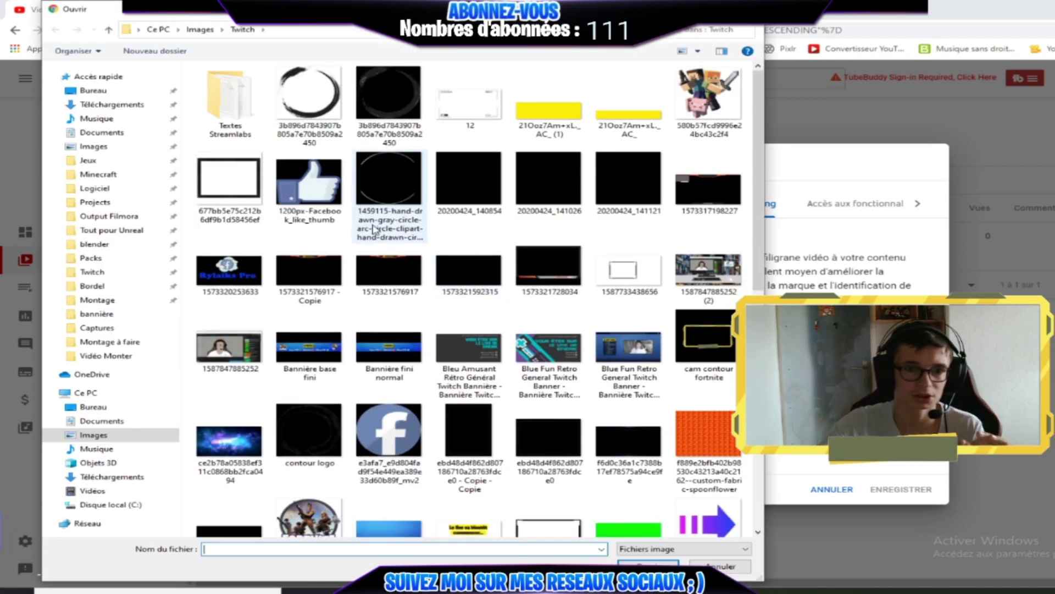
pyautogui.doubleClick(333, 194)
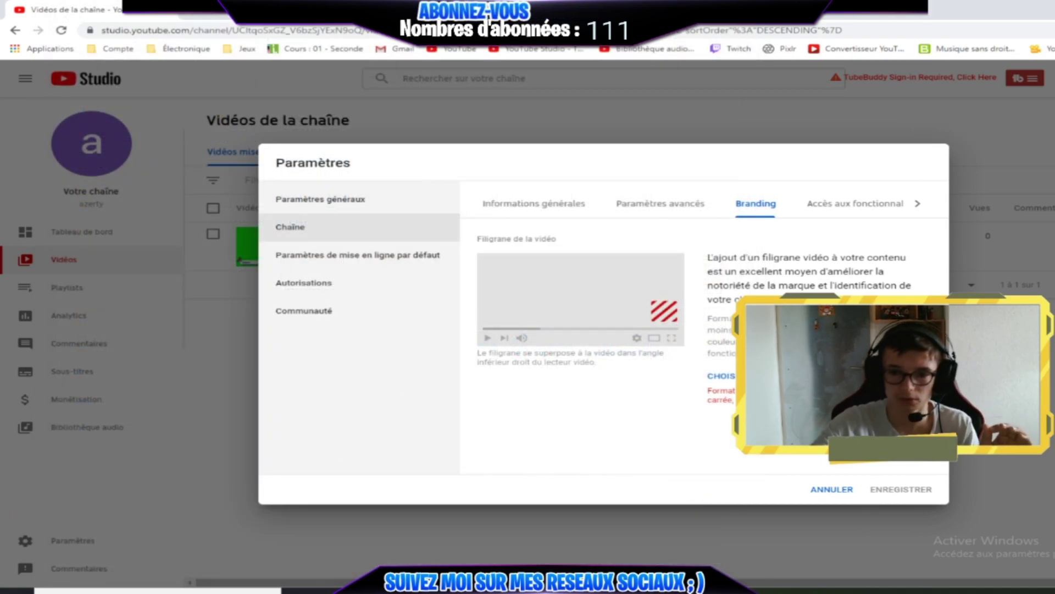
pyautogui.click(729, 376)
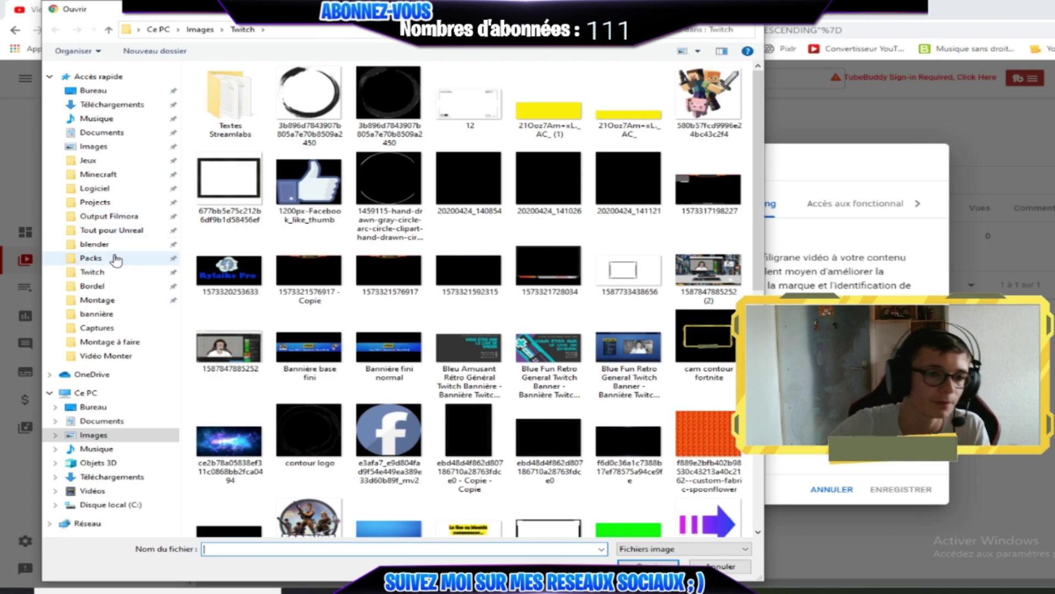
pyautogui.click(118, 230)
pyautogui.click(112, 244)
pyautogui.click(124, 160)
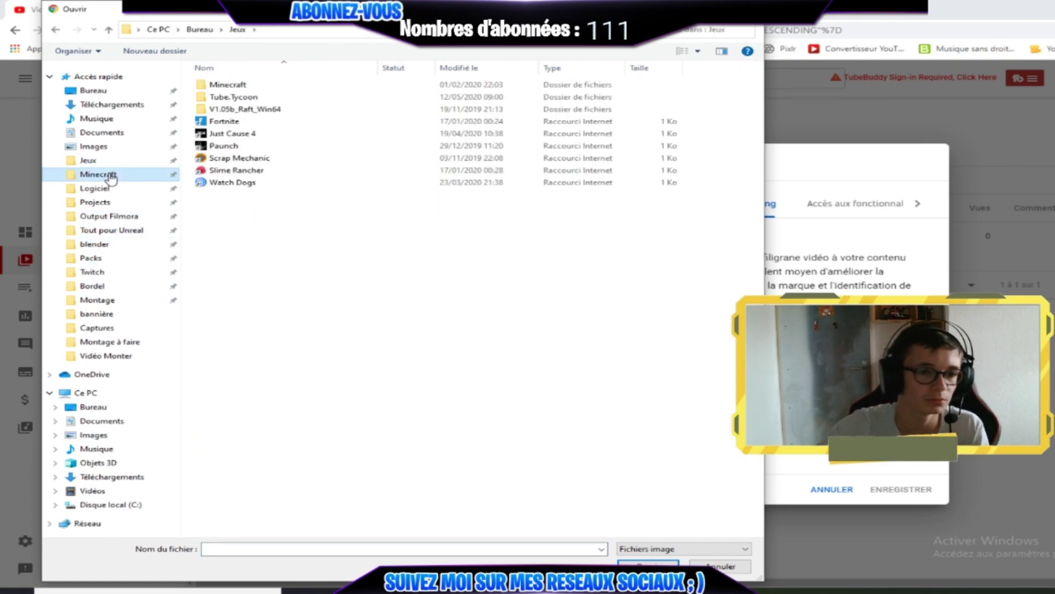
pyautogui.click(105, 132)
pyautogui.press('Escape')
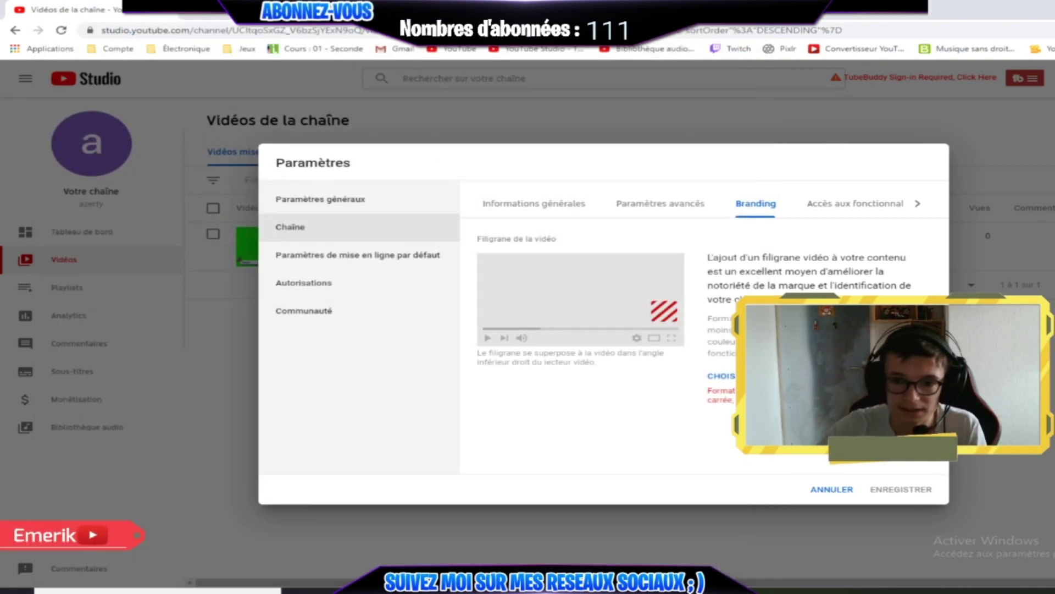
# Set the square "E" logo as the video watermark with the last of the three display timings, and open the uploaded video
pyautogui.click(720, 375)
pyautogui.click(230, 321)
pyautogui.press('Return')
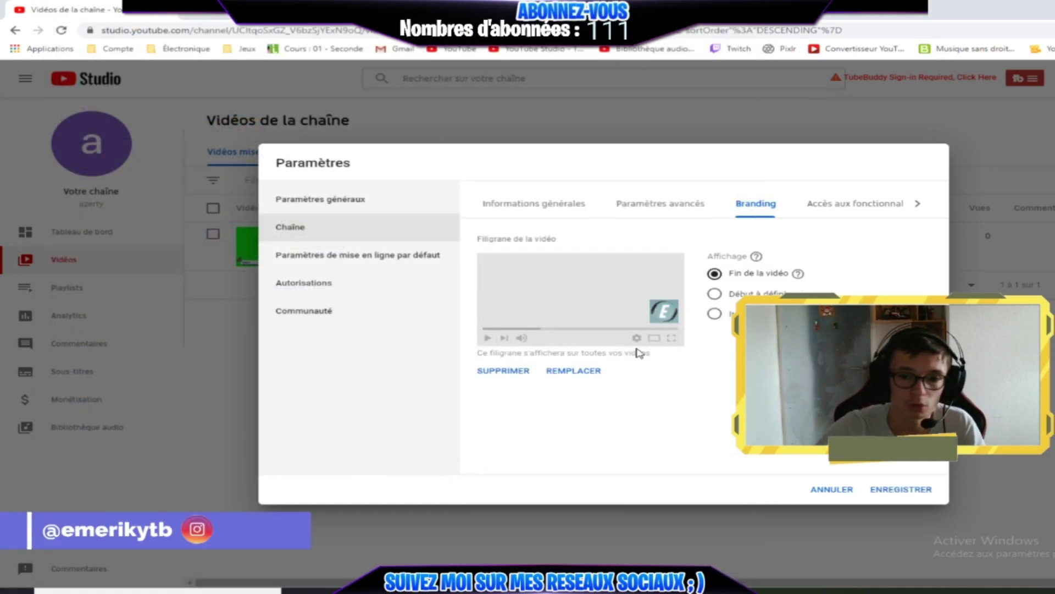
pyautogui.click(758, 294)
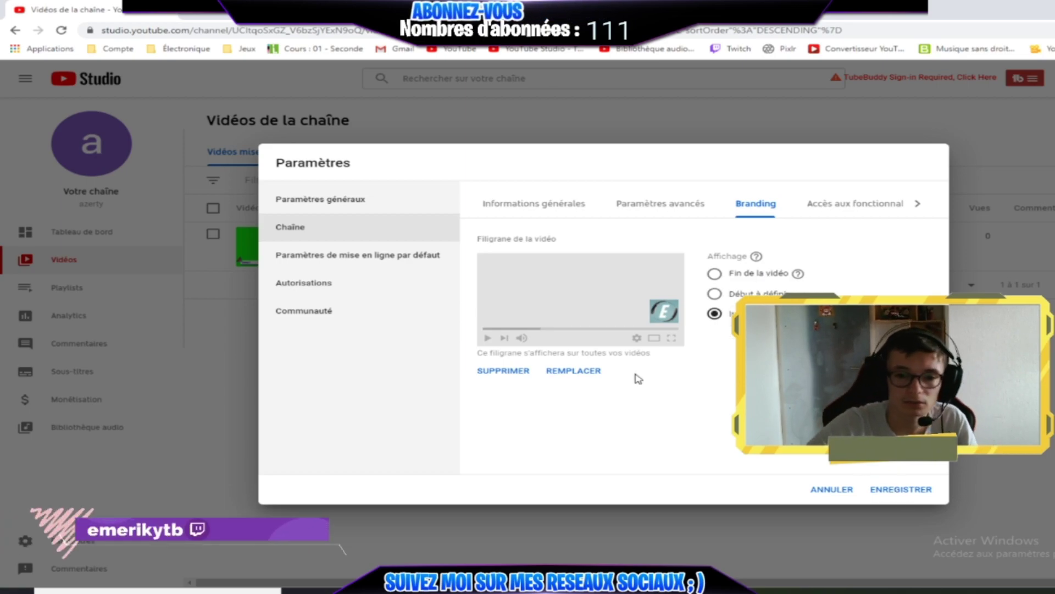
pyautogui.press('Escape')
pyautogui.click(313, 258)
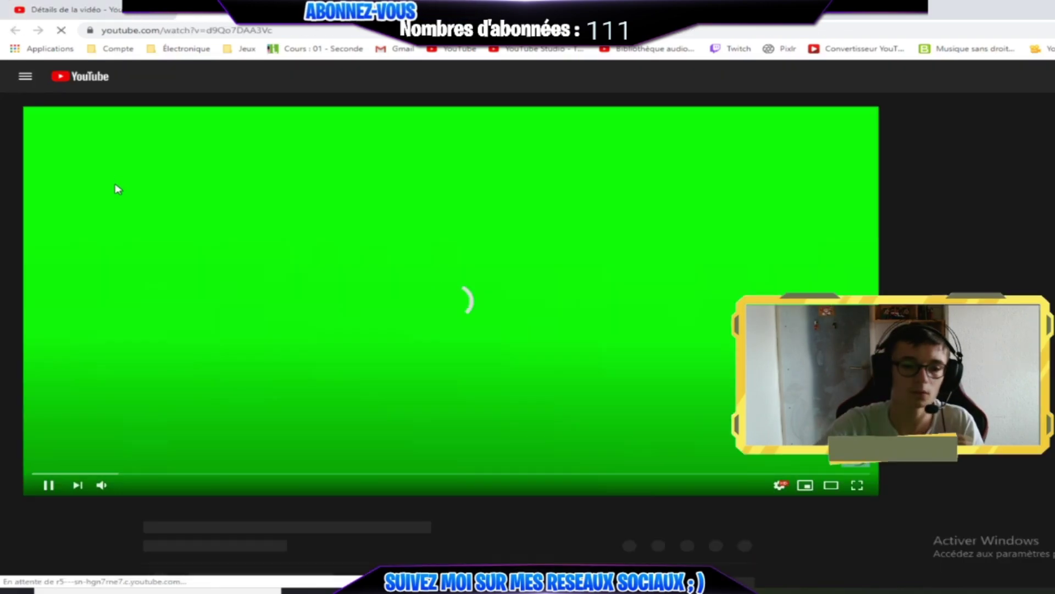